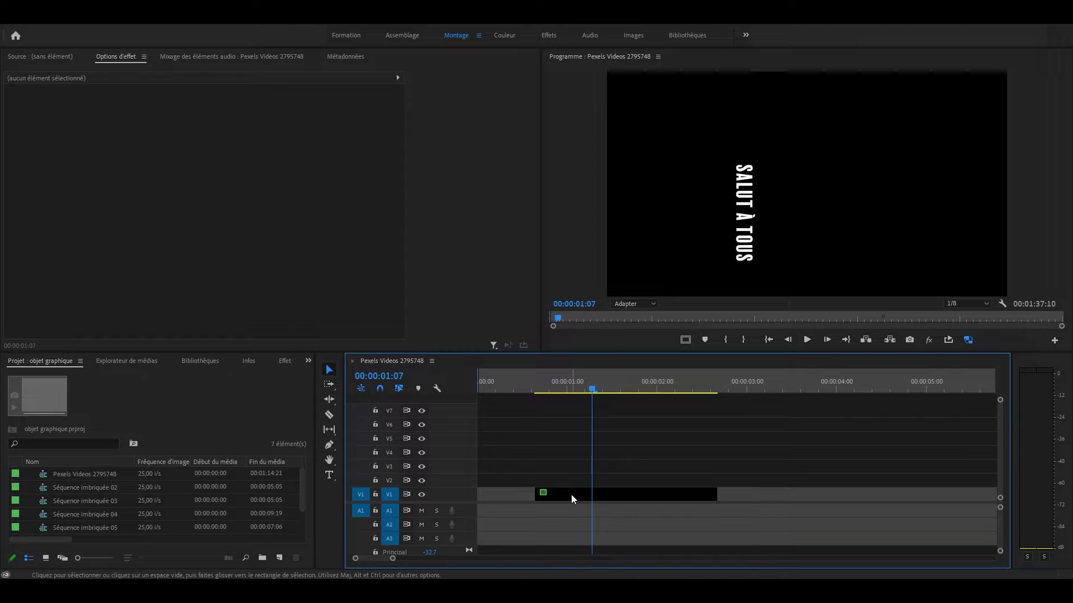
Apply the Transformation effect to the SALUT À TOUS clip and move its anchor point to the text's upper-left corner, about 1448, 938
{"action": "left_click", "coordinate": [566, 497]}
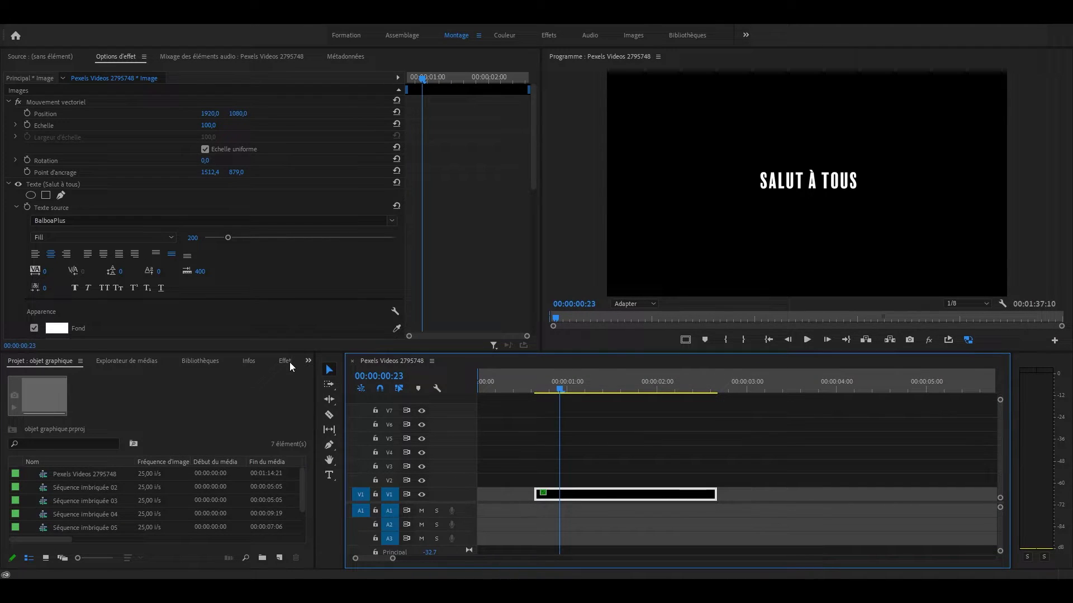
{"action": "left_click", "coordinate": [288, 362]}
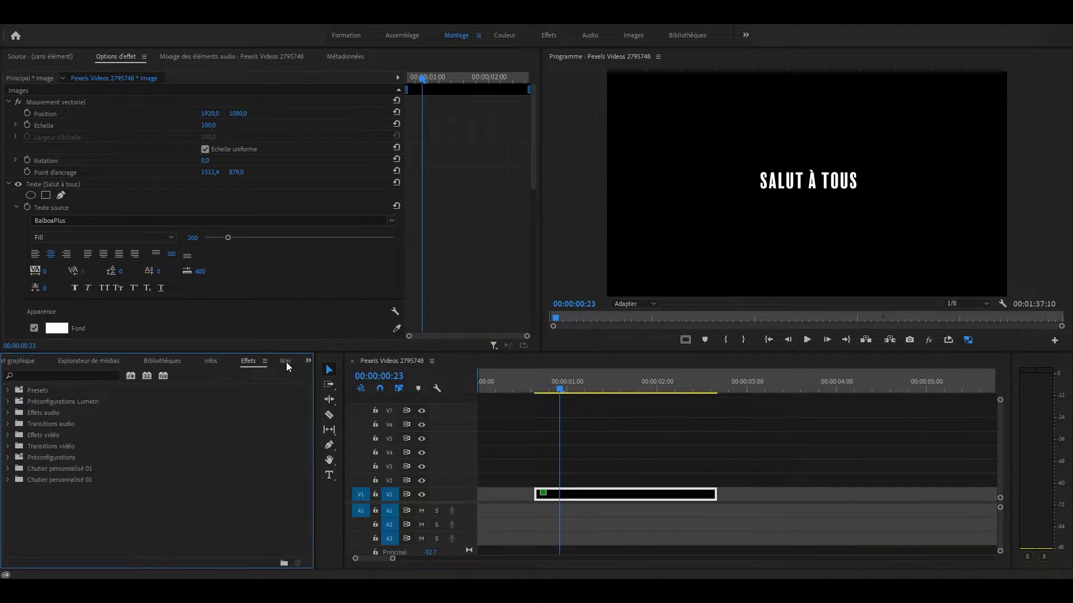
{"action": "left_click", "coordinate": [94, 378]}
{"action": "type", "text": "trans"}
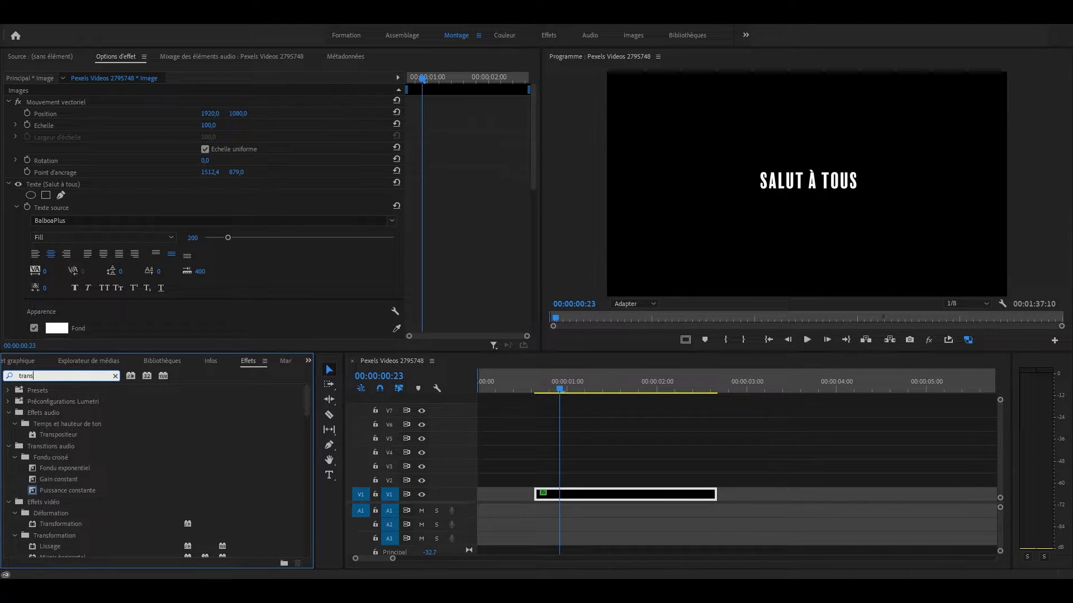
{"action": "type", "text": "formatio"}
{"action": "left_click_drag", "start_coordinate": [61, 457], "coordinate": [562, 498]}
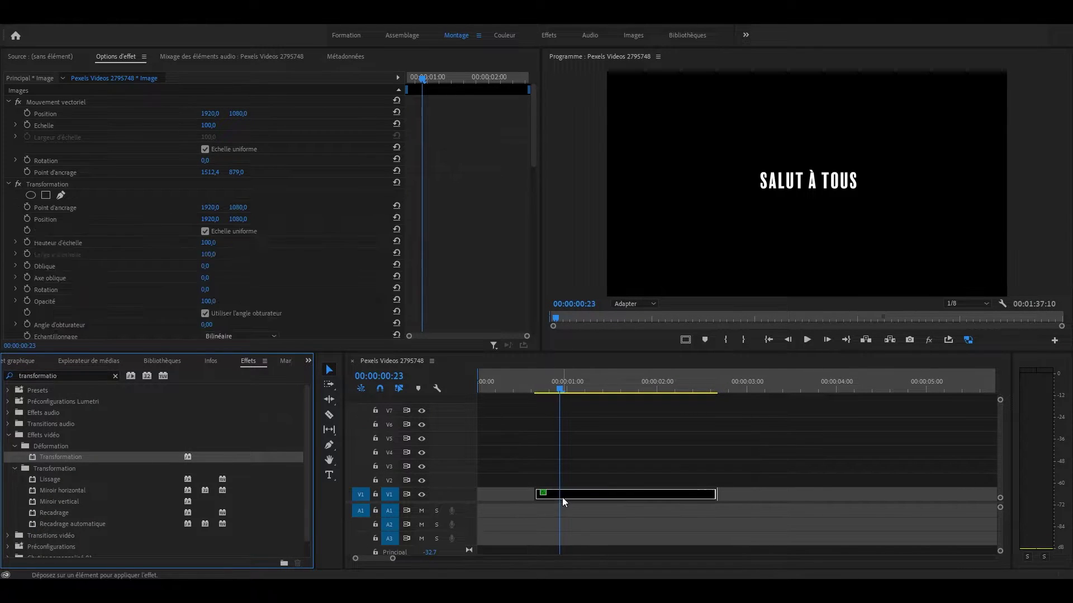
{"action": "left_click", "coordinate": [55, 208]}
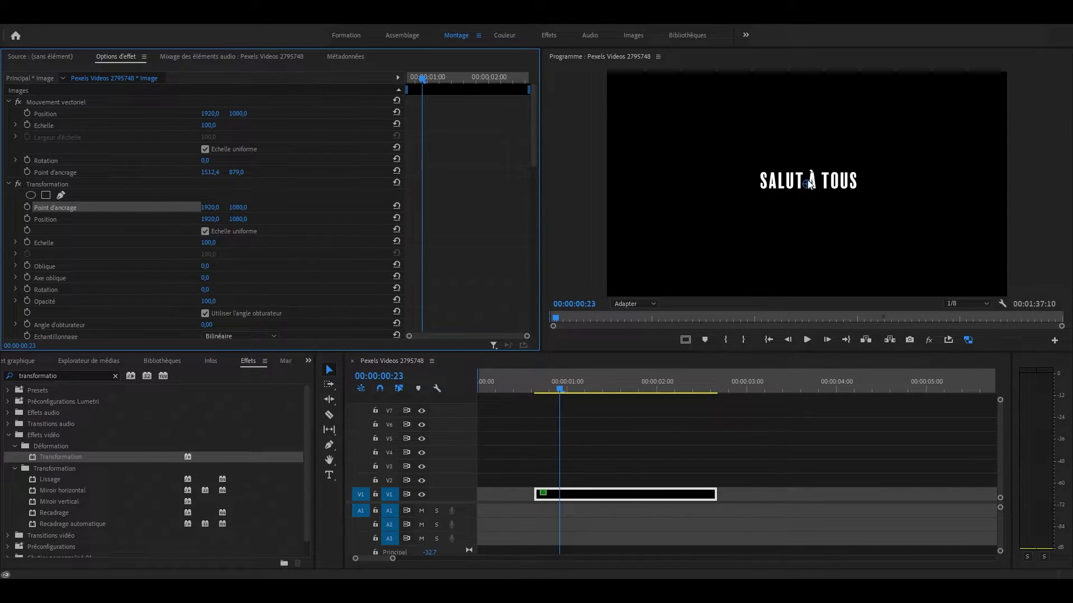
{"action": "left_click_drag", "start_coordinate": [808, 187], "coordinate": [757, 174]}
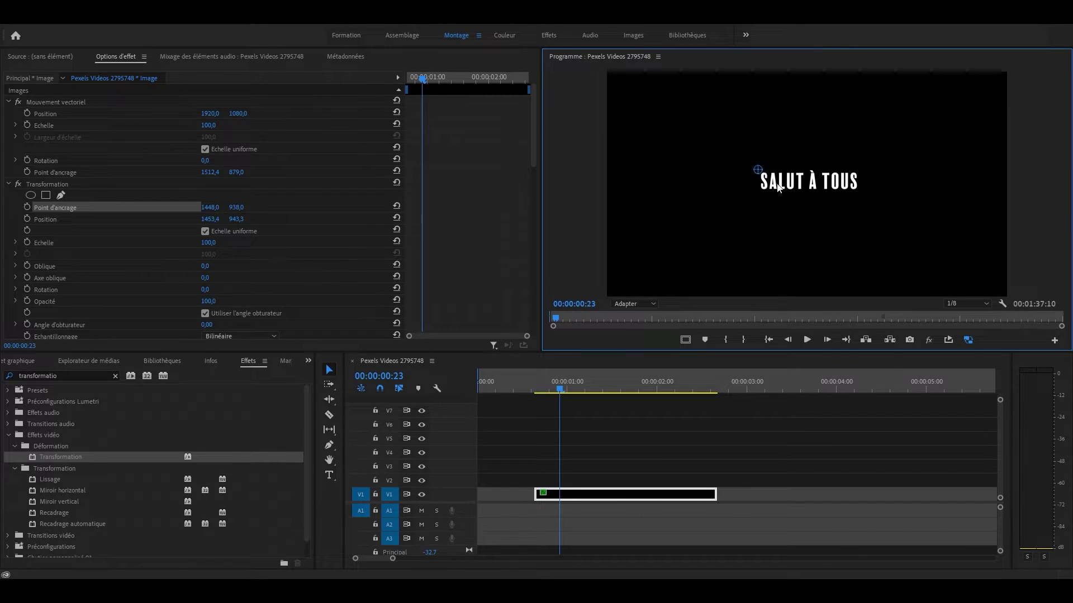
Keyframe the Transformation opacity from 0 at the clip start to 100 at 00:00:00:24
{"action": "left_click", "coordinate": [406, 77]}
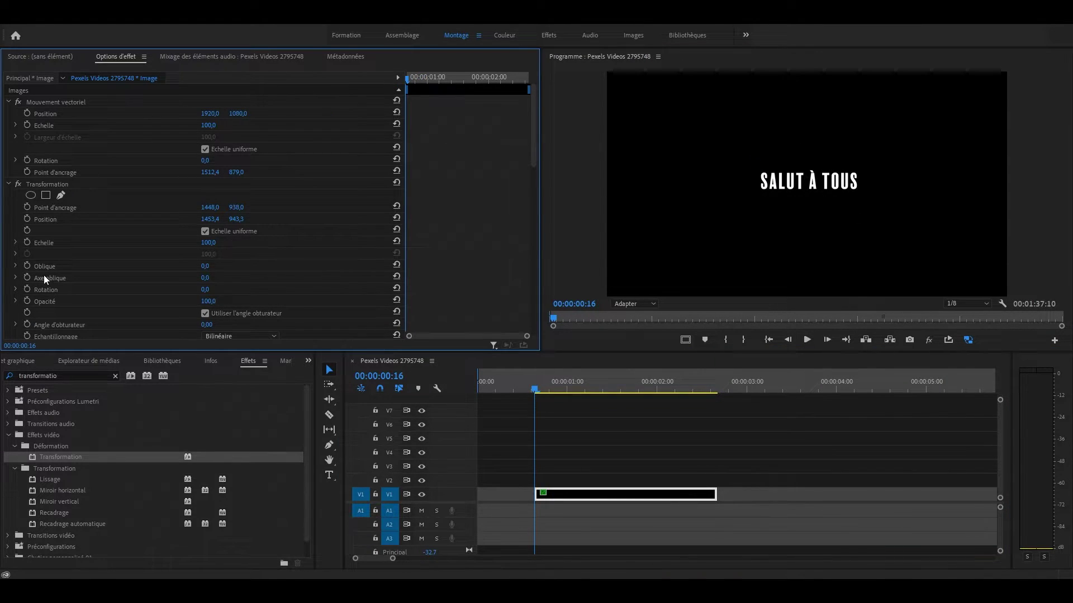
{"action": "scroll", "coordinate": [79, 283], "scroll_direction": "down", "scroll_amount": 1}
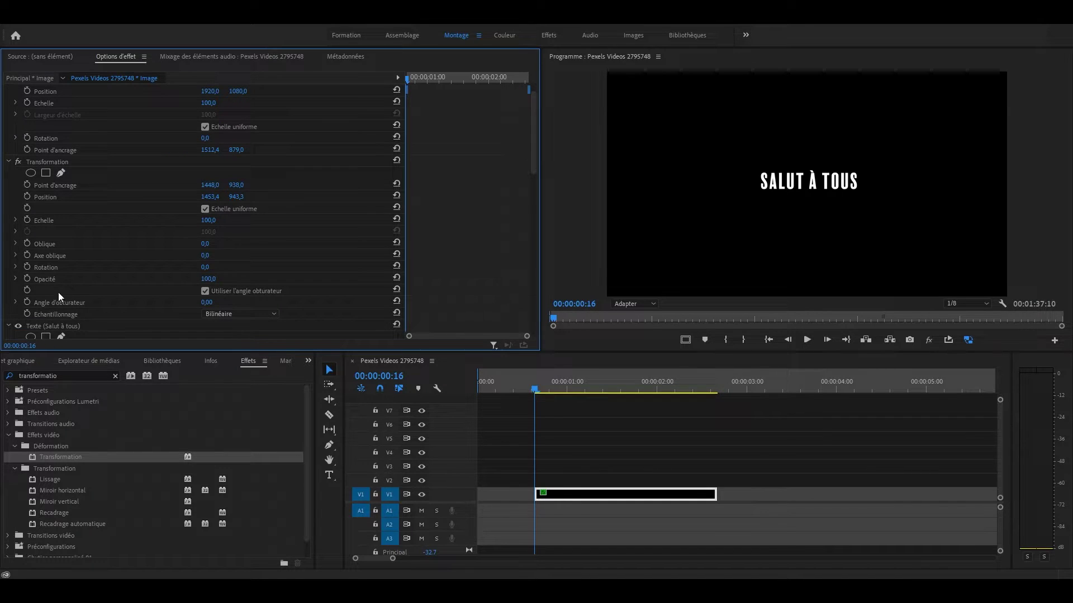
{"action": "left_click", "coordinate": [27, 280]}
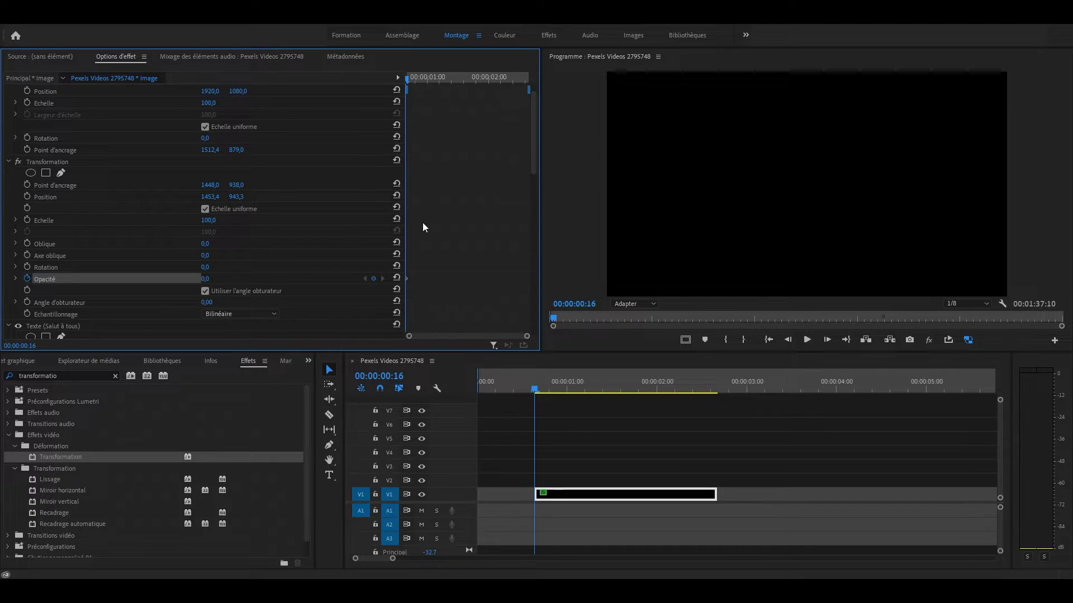
{"action": "key", "text": "Right"}
{"action": "key", "text": "Right"}
{"action": "key", "text": "Right"}
{"action": "key", "text": "Right"}
{"action": "key", "text": "Right"}
{"action": "key", "text": "Right"}
{"action": "key", "text": "Right"}
{"action": "key", "text": "Right"}
{"action": "left_click", "coordinate": [397, 278]}
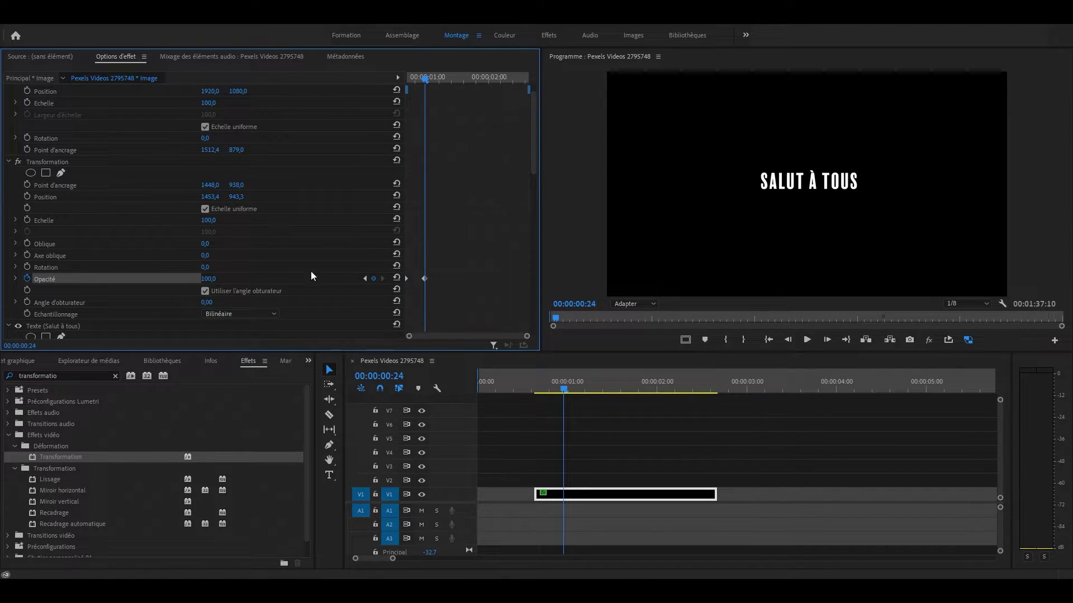
Keyframe the Transformation rotation from 0 at 00:00:00:24 to 90° at 00:00:01:08
{"action": "left_click_drag", "start_coordinate": [501, 381], "coordinate": [535, 381]}
{"action": "scroll", "coordinate": [431, 229], "scroll_direction": "down", "scroll_amount": 2}
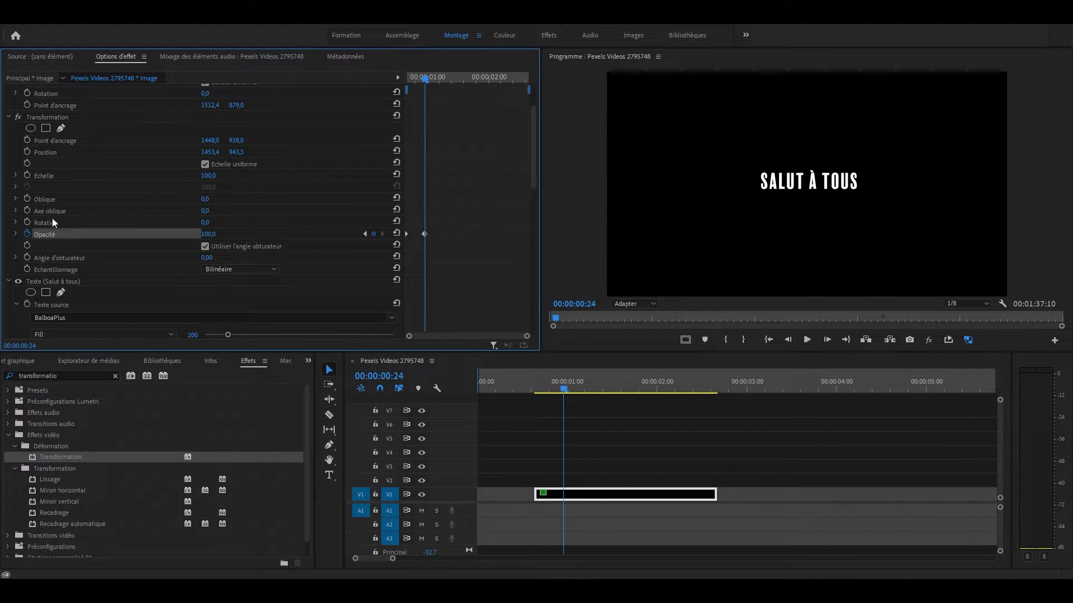
{"action": "left_click", "coordinate": [27, 223]}
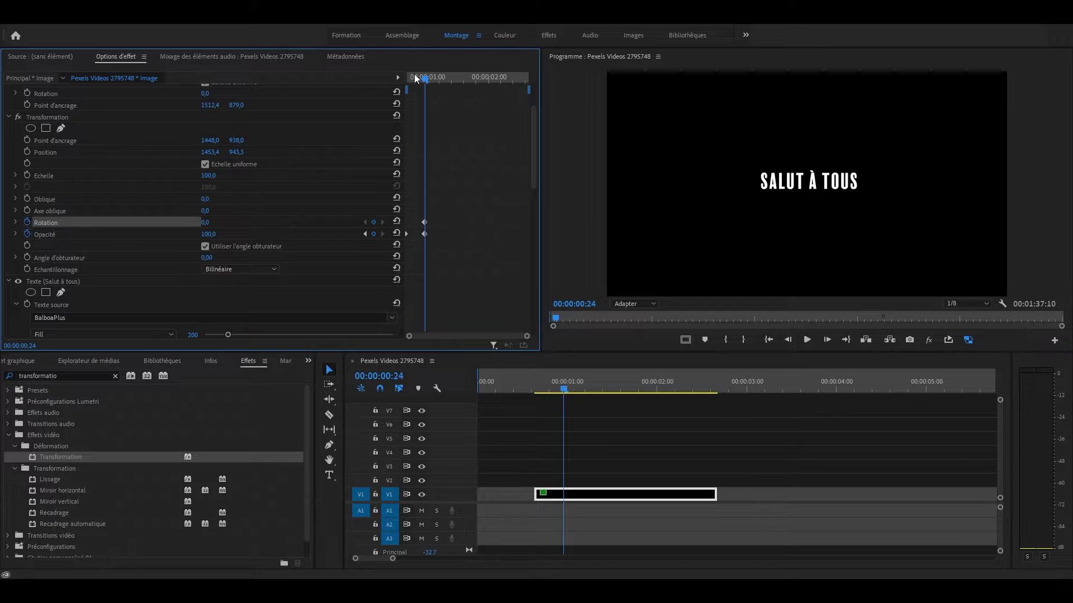
{"action": "left_click", "coordinate": [447, 78]}
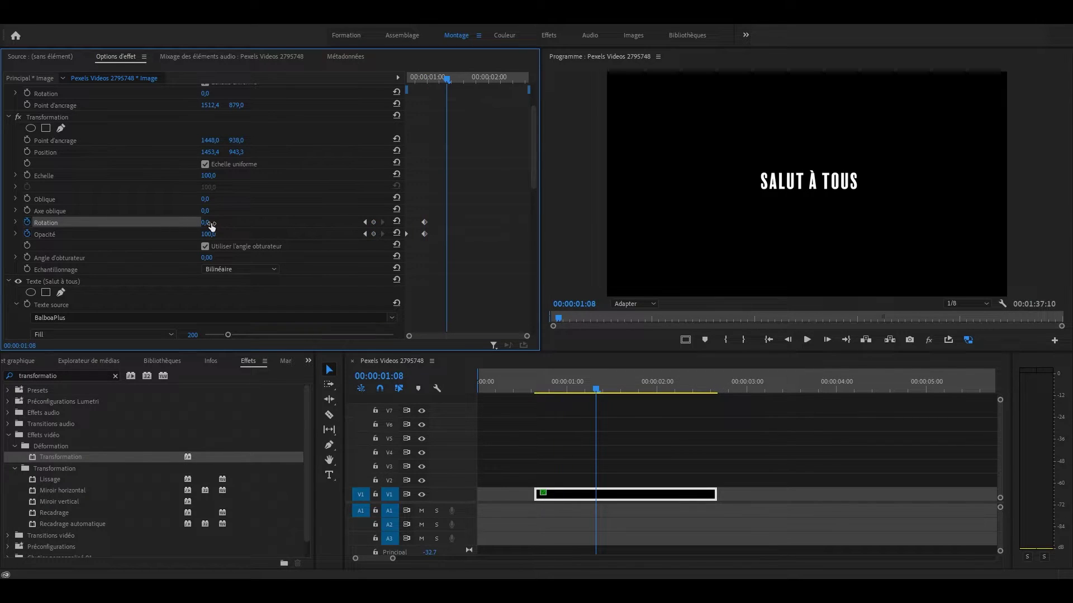
{"action": "left_click", "coordinate": [210, 223]}
{"action": "type", "text": "90"}
{"action": "key", "text": "Return"}
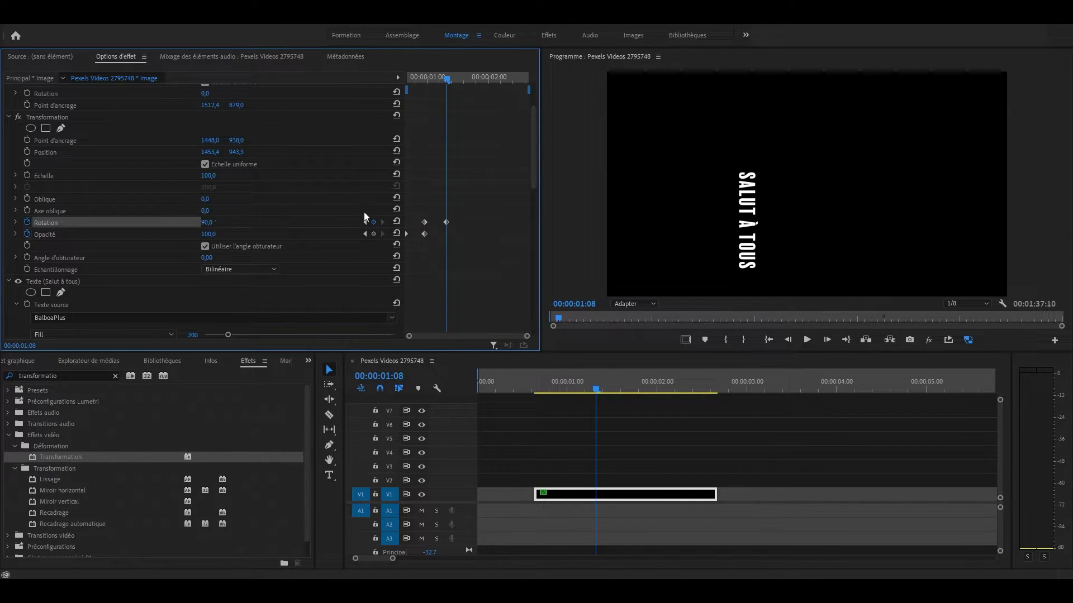
Play back the text's fade-in and rotation to check the animation
{"action": "mouse_move", "coordinate": [427, 80]}
{"action": "left_mouse_down"}
{"action": "mouse_move", "coordinate": [449, 79]}
{"action": "mouse_move", "coordinate": [424, 79]}
{"action": "left_mouse_up"}
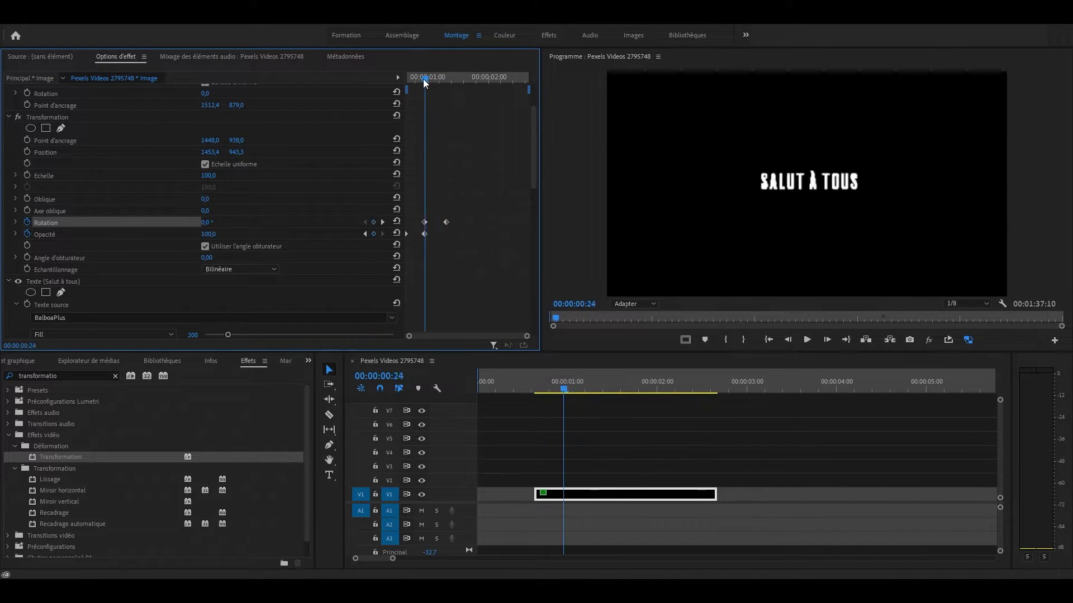
{"action": "left_click", "coordinate": [521, 383]}
{"action": "key", "text": "space"}
{"action": "key", "text": "space"}
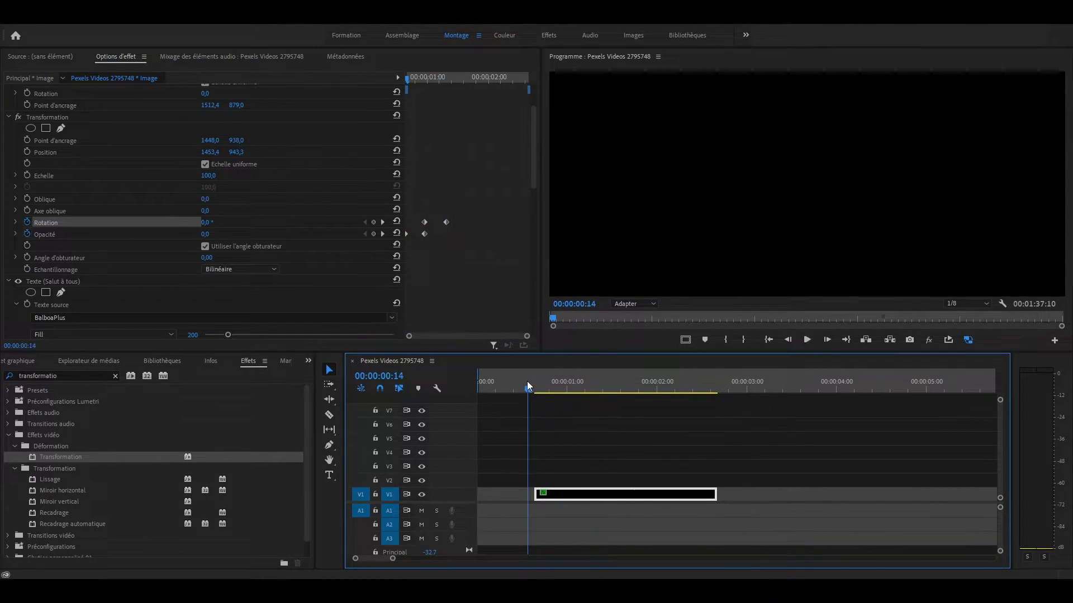
{"action": "key", "text": "space"}
{"action": "key", "text": "space"}
Ease the rotation and opacity keyframes and shape the rotation's velocity curve so it peaks mid-move
{"action": "left_click", "coordinate": [452, 325]}
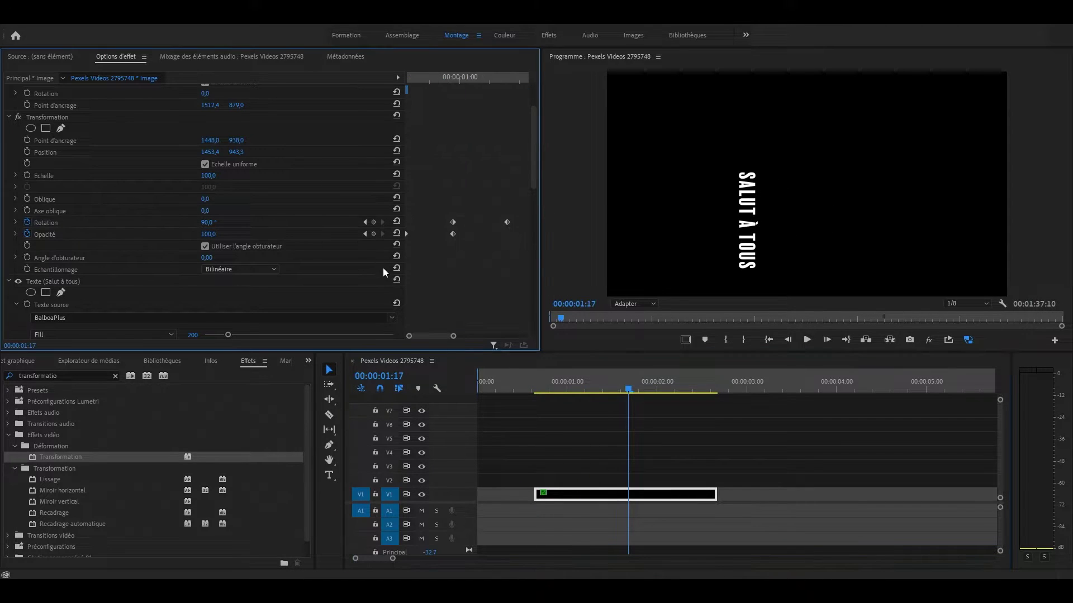
{"action": "left_click", "coordinate": [16, 223]}
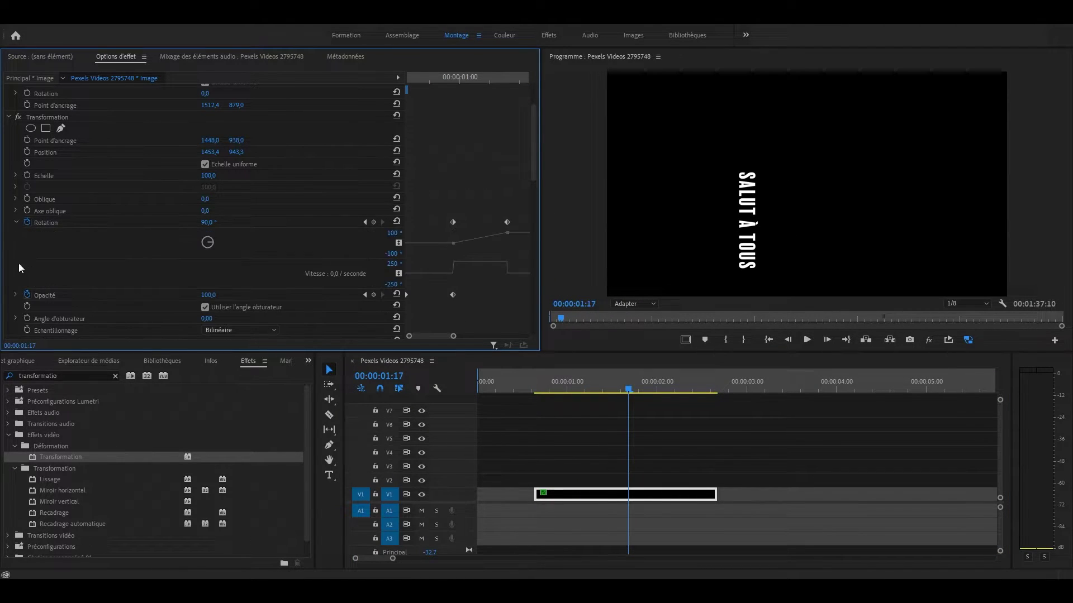
{"action": "left_click", "coordinate": [454, 222]}
{"action": "left_click_drag", "start_coordinate": [454, 271], "coordinate": [491, 274]}
{"action": "left_click", "coordinate": [507, 221]}
{"action": "left_click", "coordinate": [16, 294]}
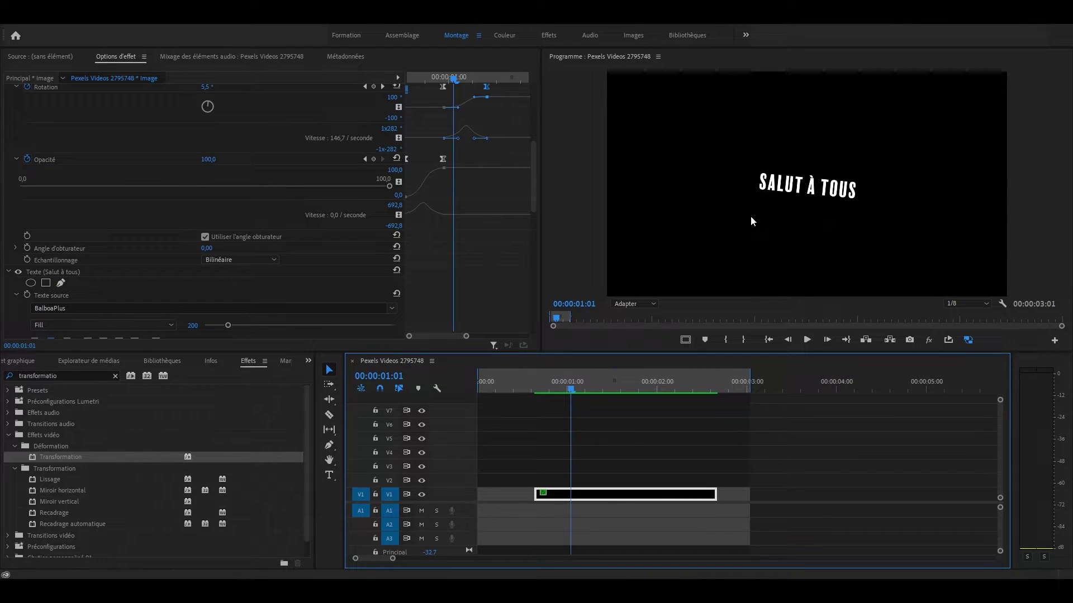
Examine the text's rotation frame by frame up to 00:00:01:04
{"action": "key", "text": "Right"}
{"action": "key", "text": "Right"}
{"action": "key", "text": "Right"}
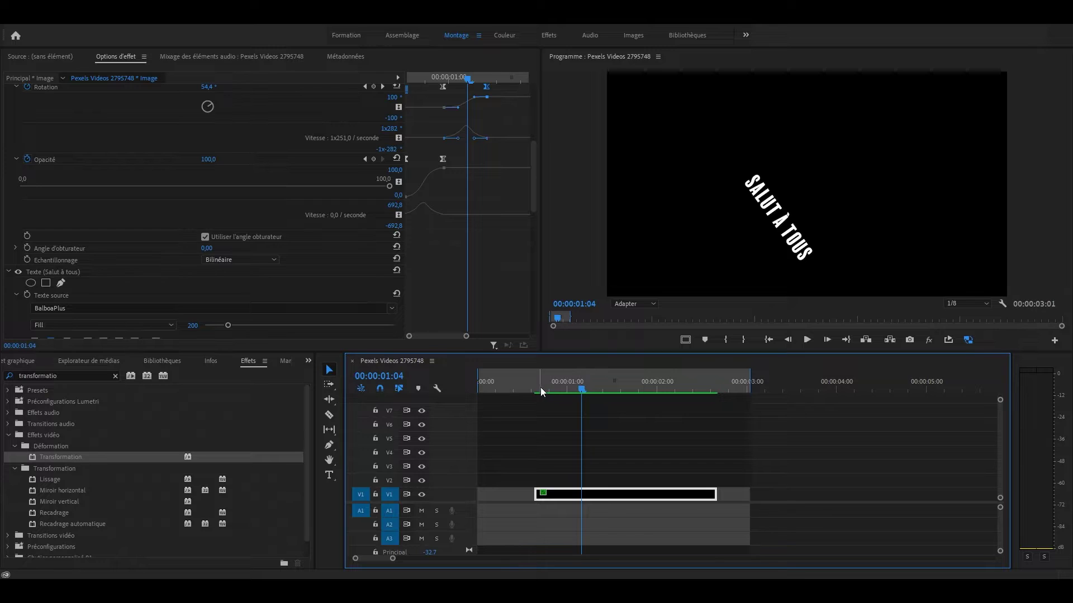
Set the Transformation effect's shutter angle to 180 and disable the composition's shutter angle option
{"action": "left_click", "coordinate": [563, 380]}
{"action": "left_click", "coordinate": [55, 149]}
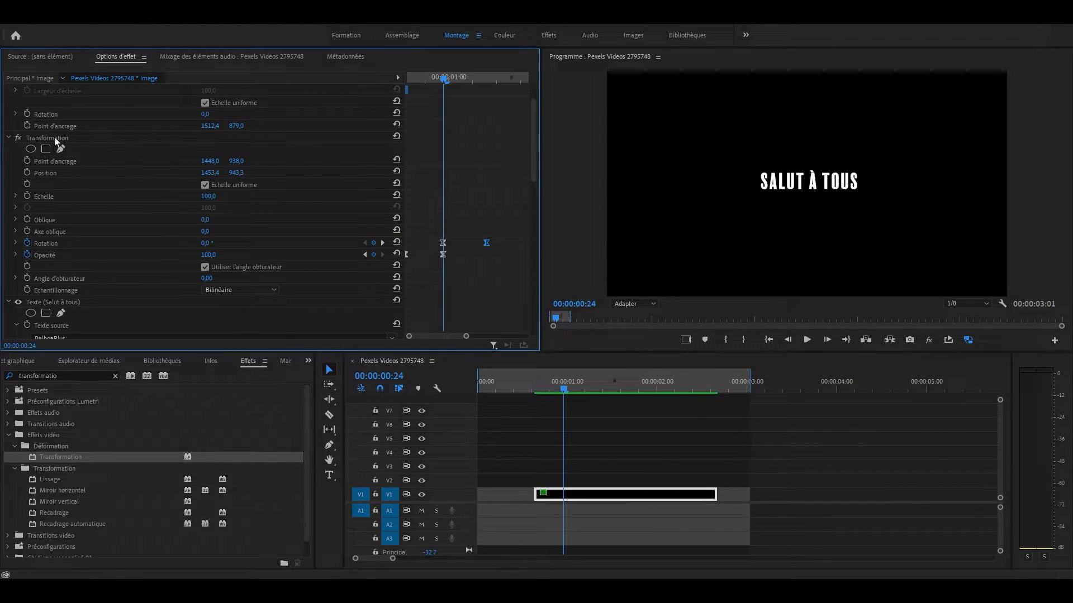
{"action": "scroll", "coordinate": [62, 159], "scroll_direction": "up", "scroll_amount": 2}
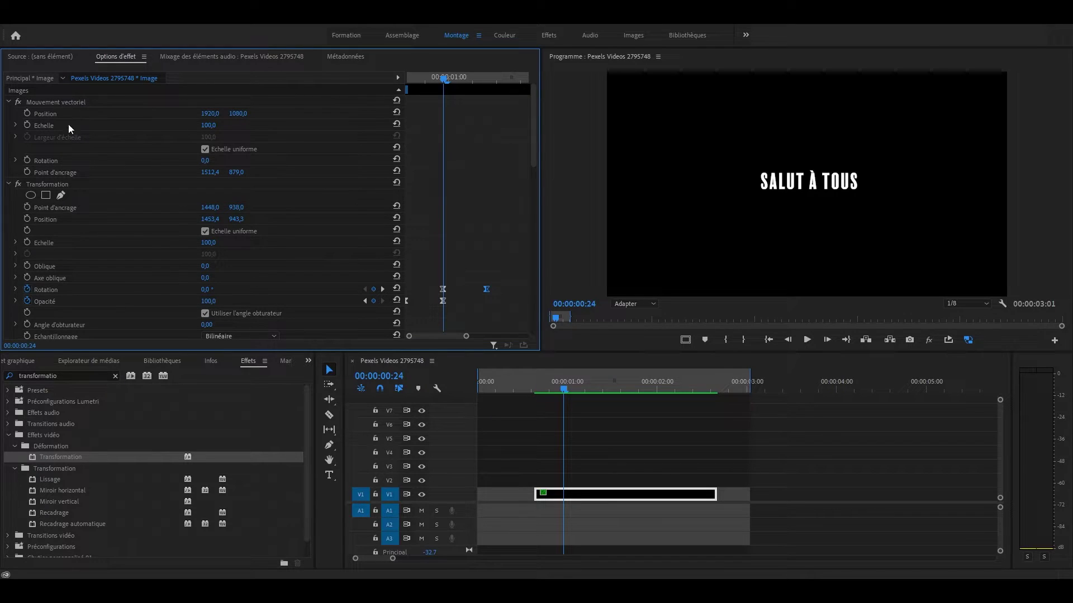
{"action": "scroll", "coordinate": [91, 208], "scroll_direction": "down", "scroll_amount": 3}
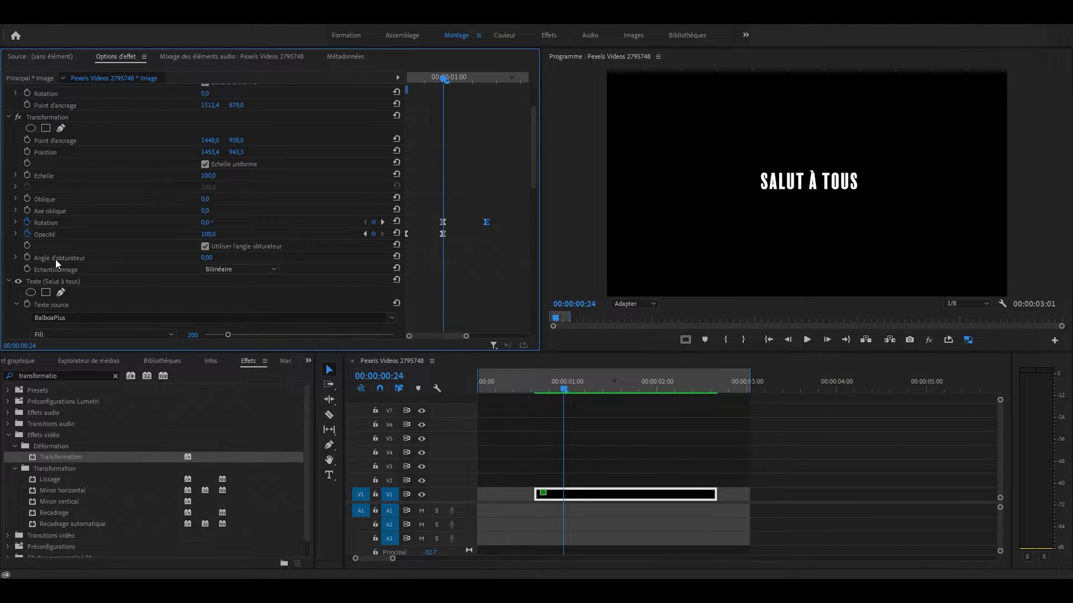
{"action": "left_click", "coordinate": [206, 257]}
{"action": "type", "text": "180"}
{"action": "key", "text": "Return"}
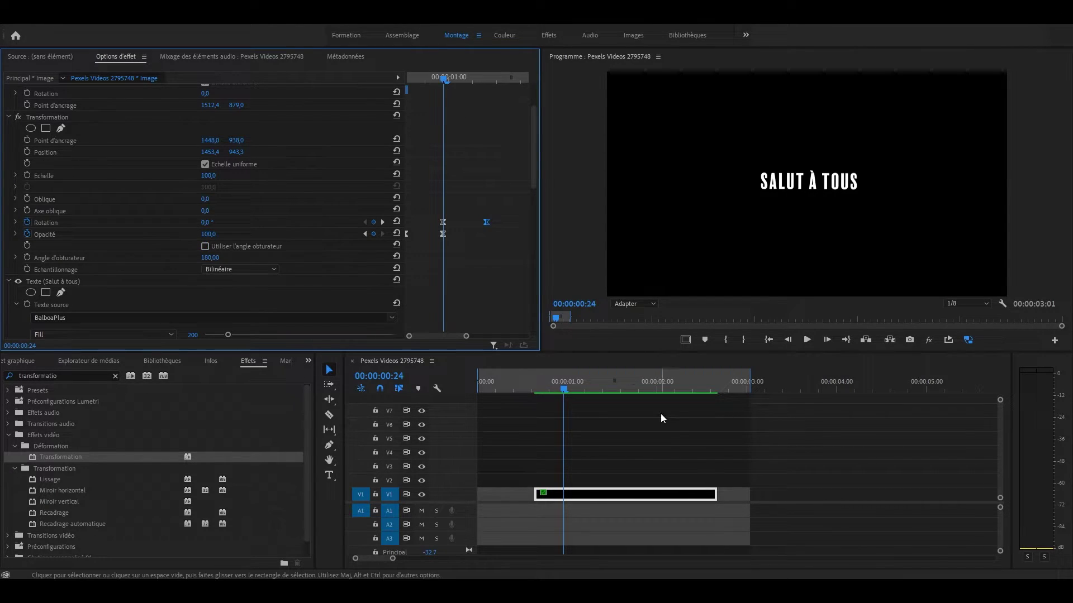
Play back the animated titles to check the motion blur
{"action": "key", "text": "space"}
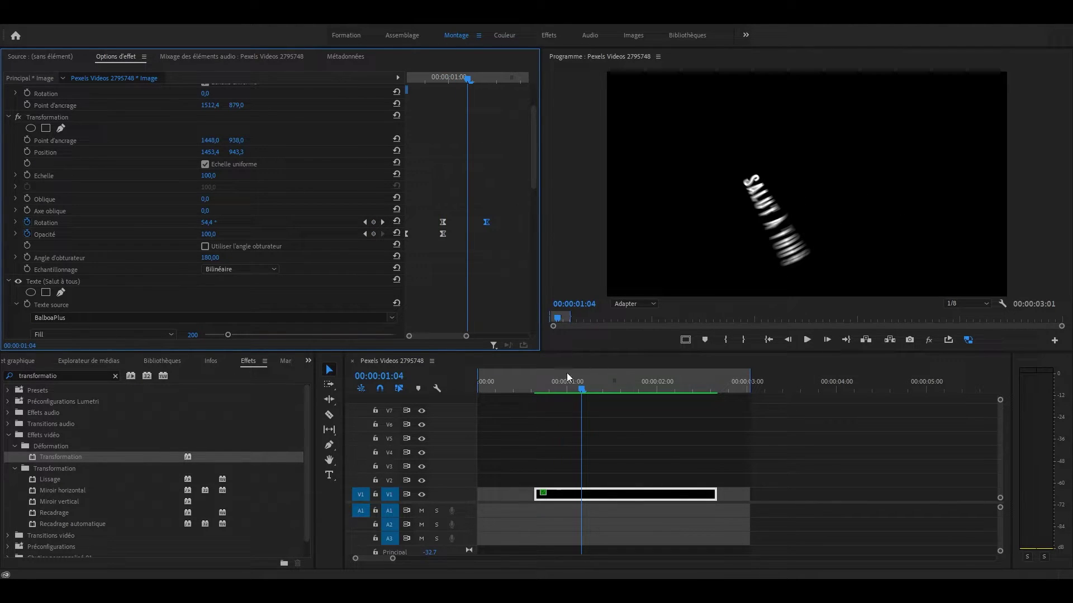
{"action": "key", "text": "x"}
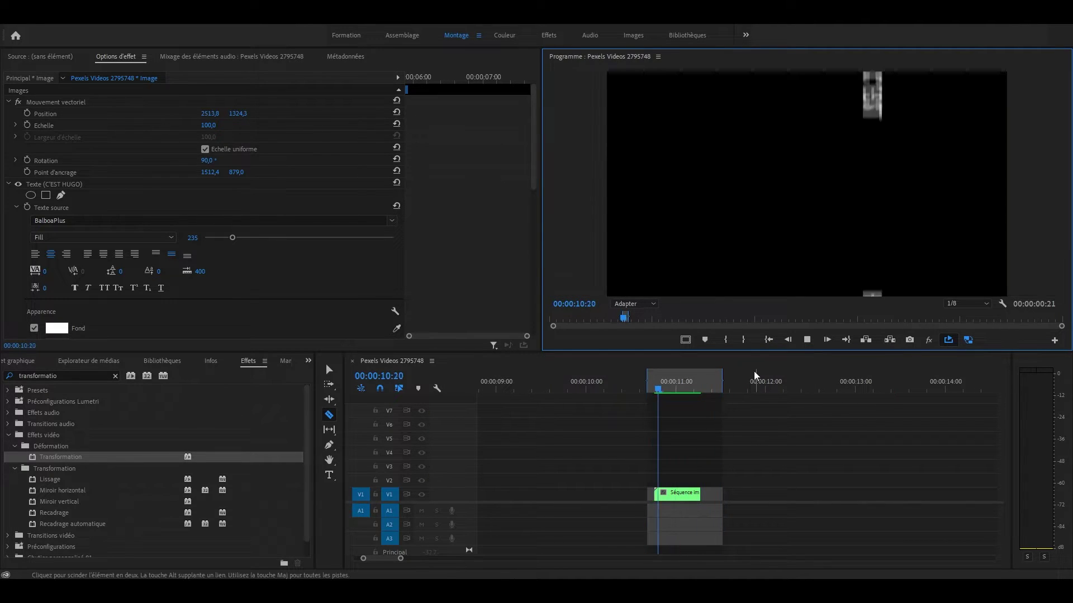
{"action": "key", "text": "space"}
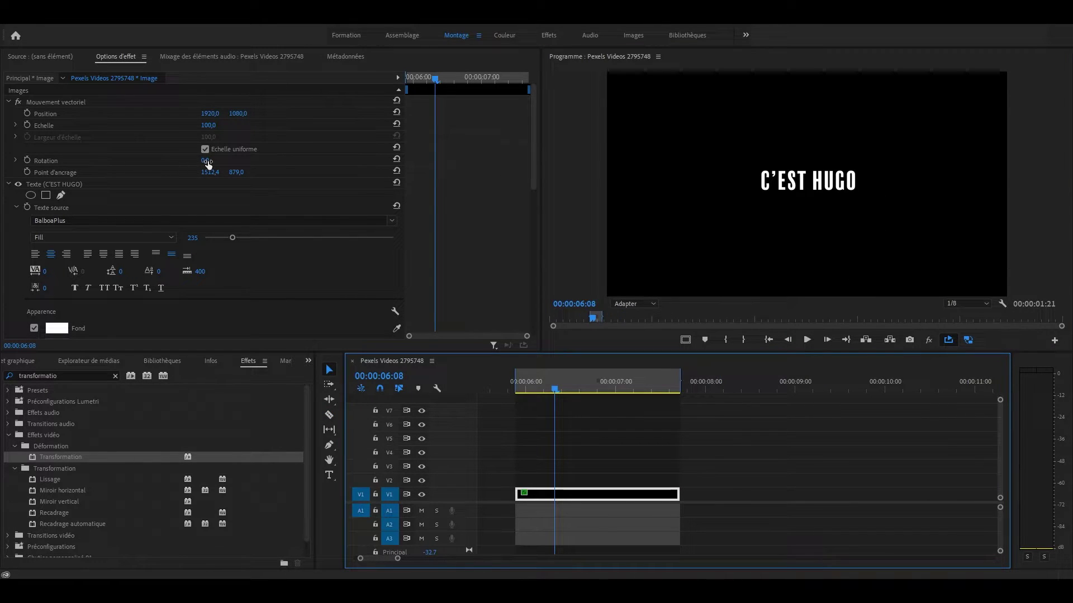
Set the second title's rotation to 90° and apply the Recadrage effect to its clip
{"action": "left_click", "coordinate": [207, 161]}
{"action": "type", "text": "9"}
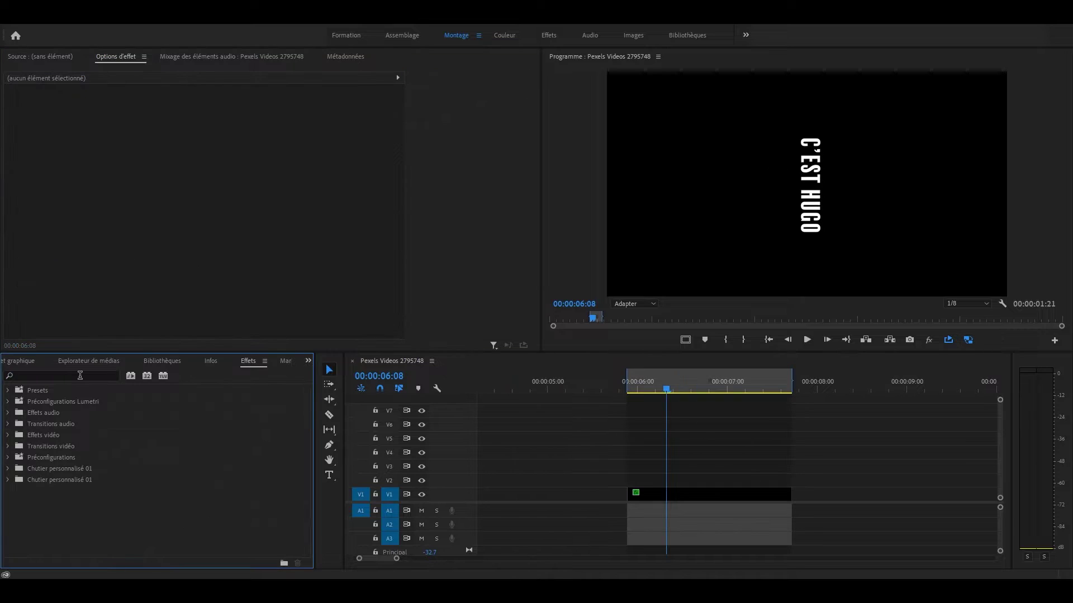
{"action": "left_click", "coordinate": [80, 376]}
{"action": "type", "text": "rec"}
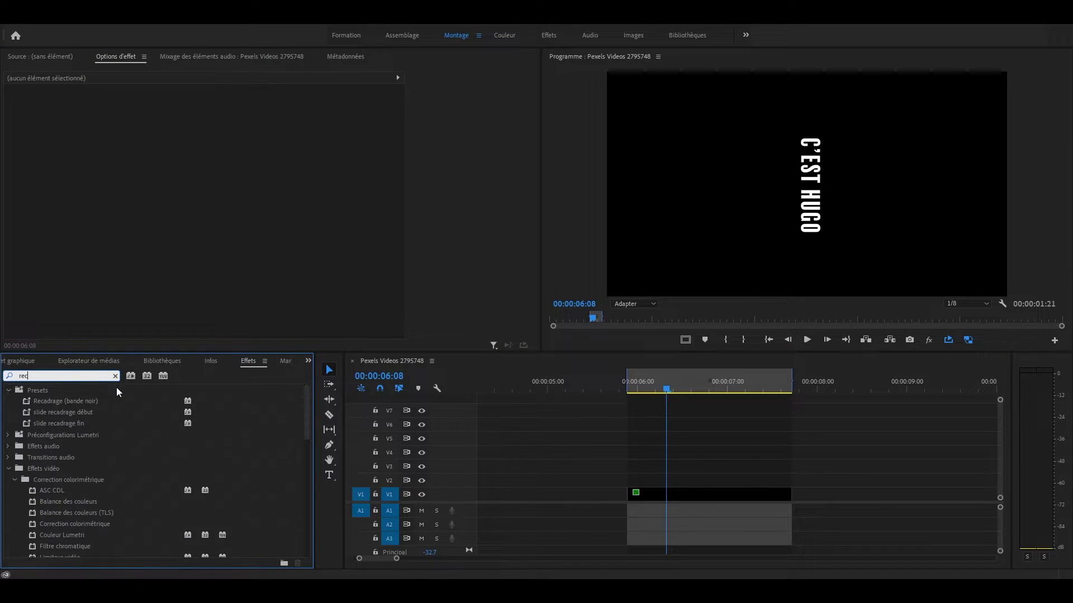
{"action": "type", "text": "adra"}
{"action": "left_click_drag", "start_coordinate": [55, 490], "coordinate": [672, 498]}
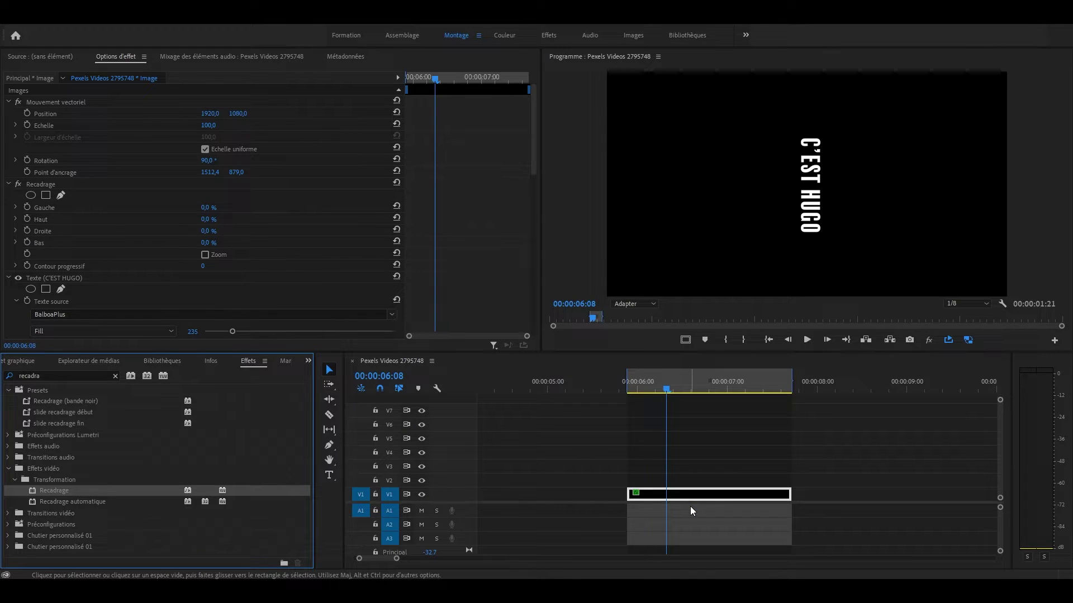
Duplicate the rotated title clip onto track V2 and hide track V1
{"action": "left_click_drag", "start_coordinate": [698, 497], "coordinate": [698, 486]}
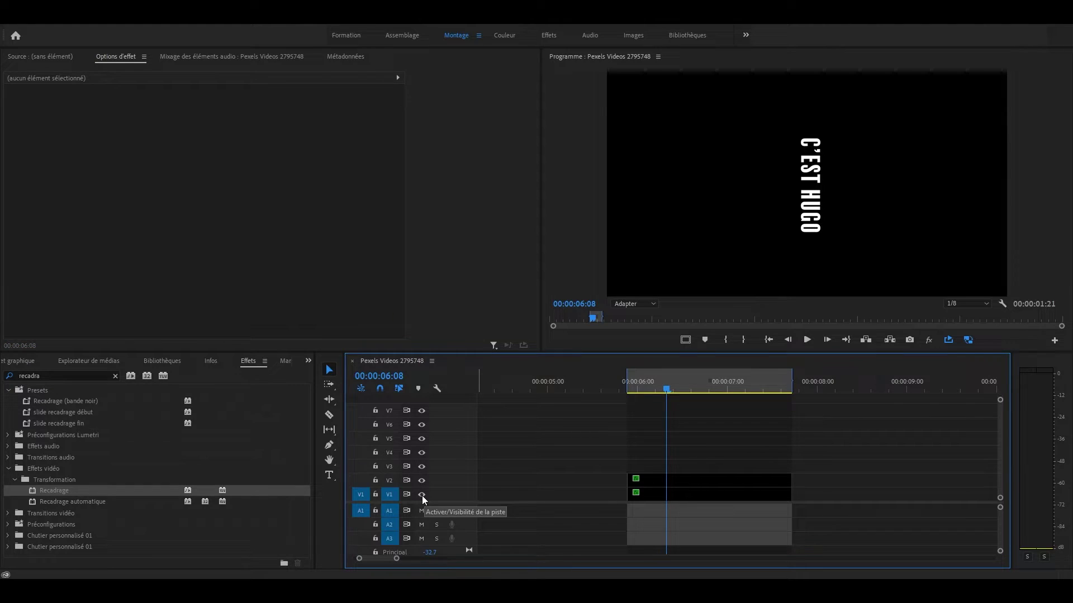
{"action": "left_click", "coordinate": [422, 495]}
{"action": "left_click", "coordinate": [422, 495]}
Crop about 48.4% off the bottom of the V2 title copy and crop the top half of the V1 clip
{"action": "left_click", "coordinate": [714, 484]}
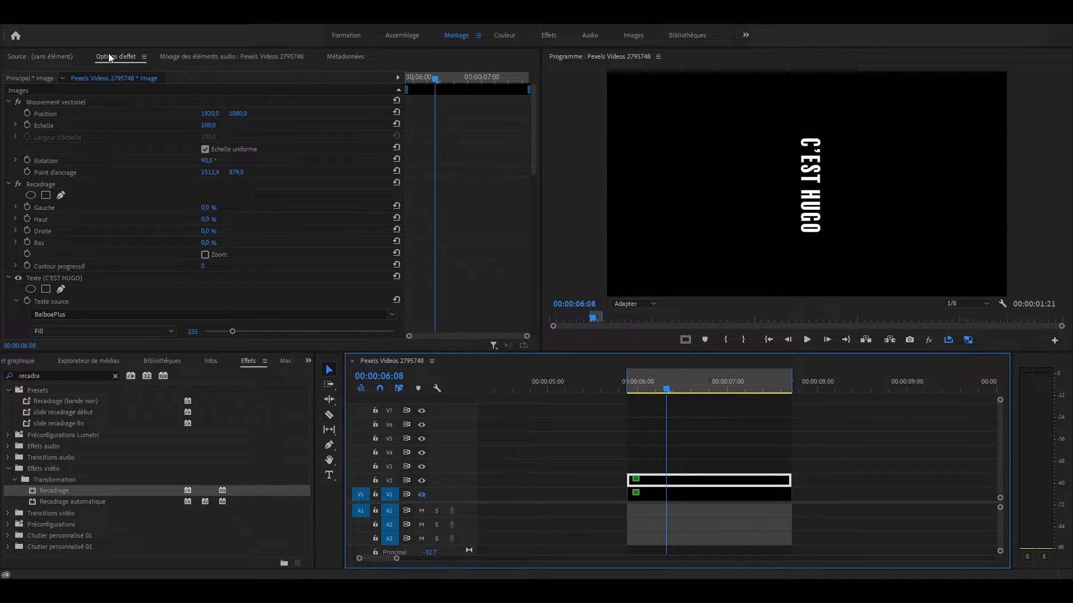
{"action": "left_click", "coordinate": [38, 186]}
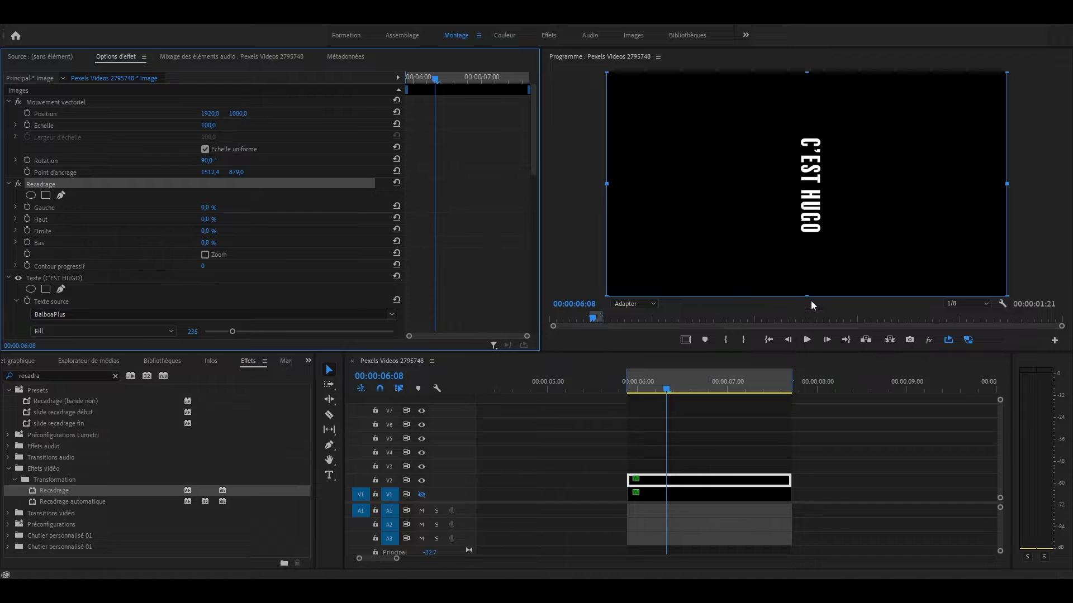
{"action": "left_click_drag", "start_coordinate": [811, 299], "coordinate": [841, 189]}
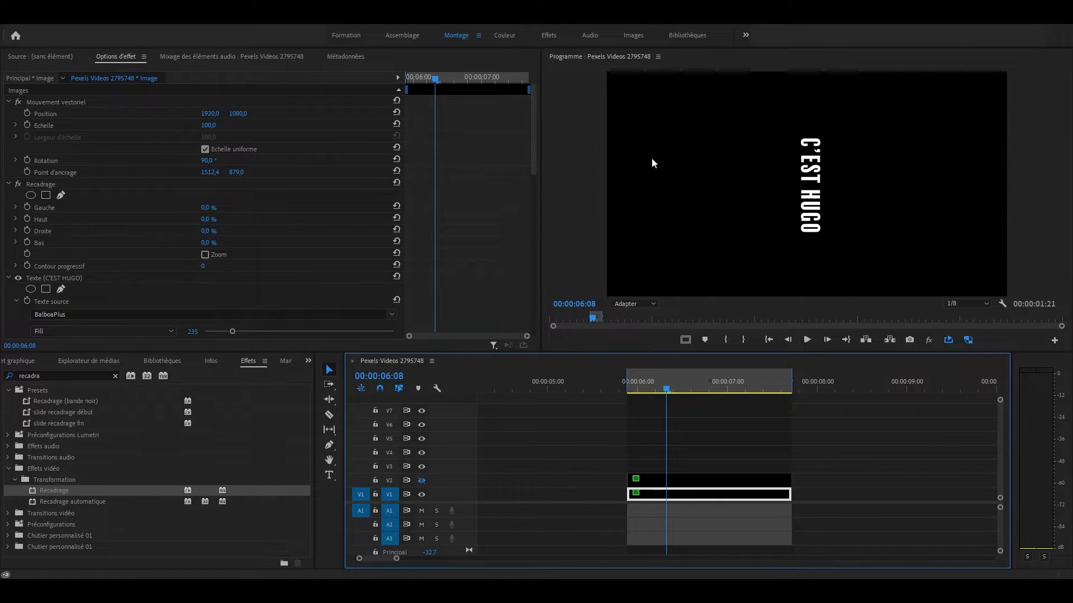
{"action": "left_click", "coordinate": [60, 185]}
{"action": "left_click_drag", "start_coordinate": [800, 78], "coordinate": [826, 182]}
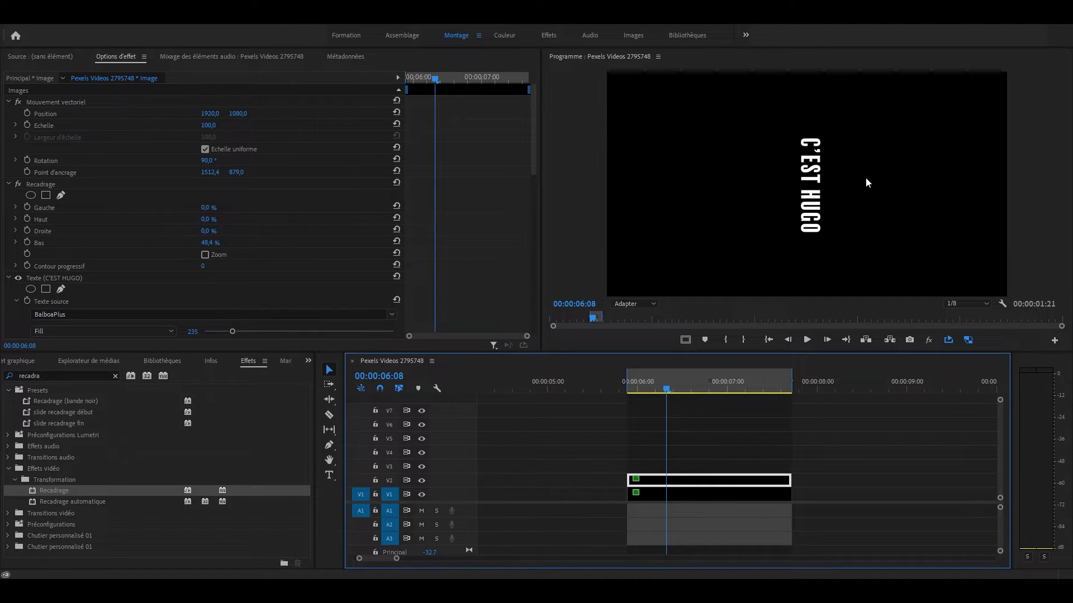
Apply the Transformation effect to the V2 title copy, with a shutter angle of 180 and Utiliser l'angle obturateur disabled
{"action": "left_click_drag", "start_coordinate": [210, 114], "coordinate": [235, 113]}
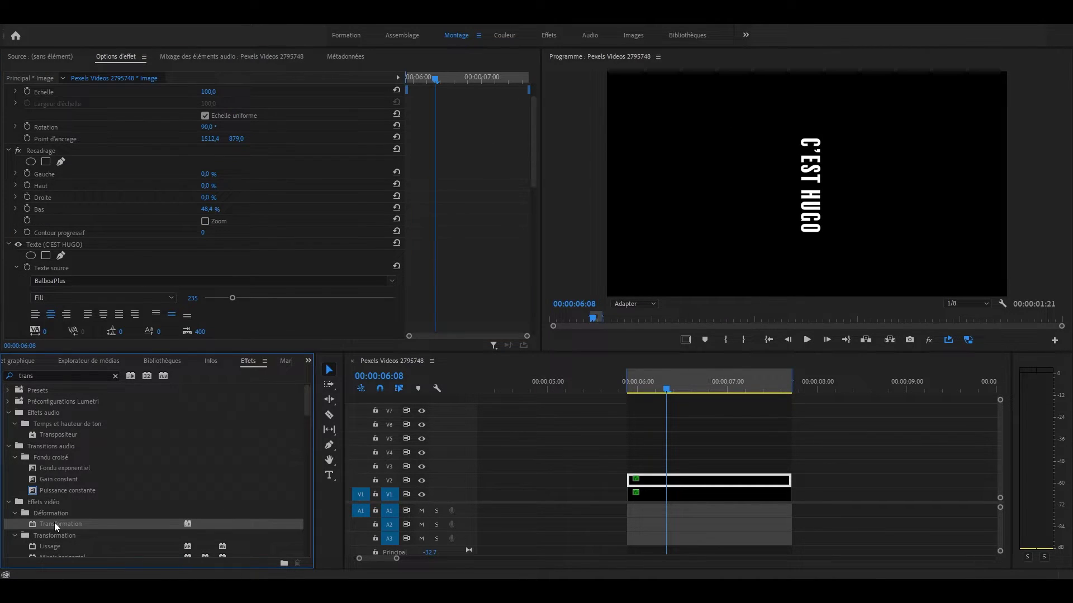
{"action": "left_click_drag", "start_coordinate": [55, 523], "coordinate": [701, 486]}
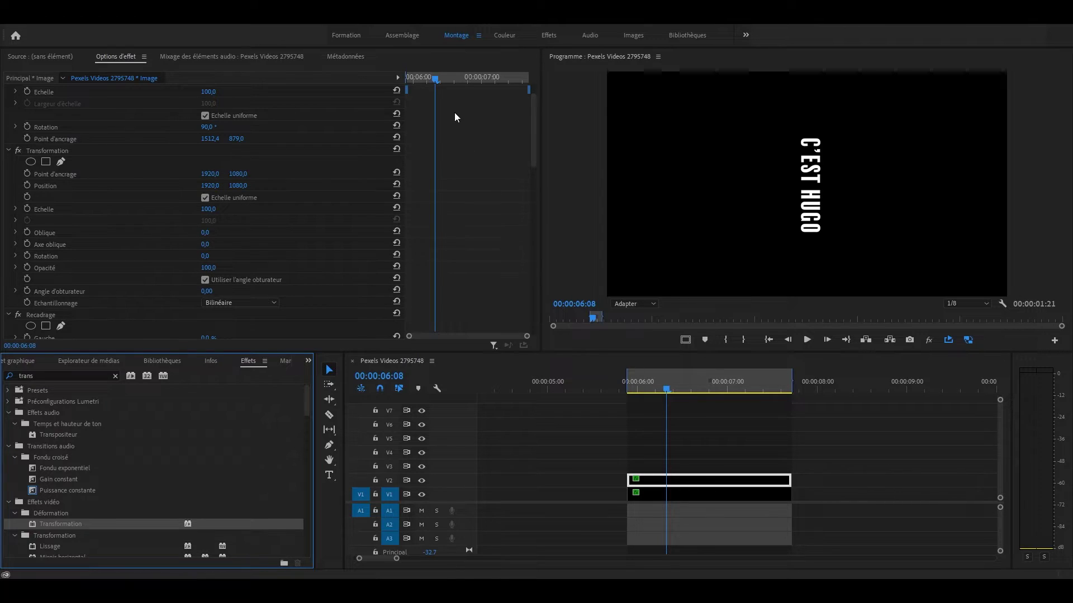
{"action": "left_click", "coordinate": [207, 291]}
{"action": "type", "text": "180"}
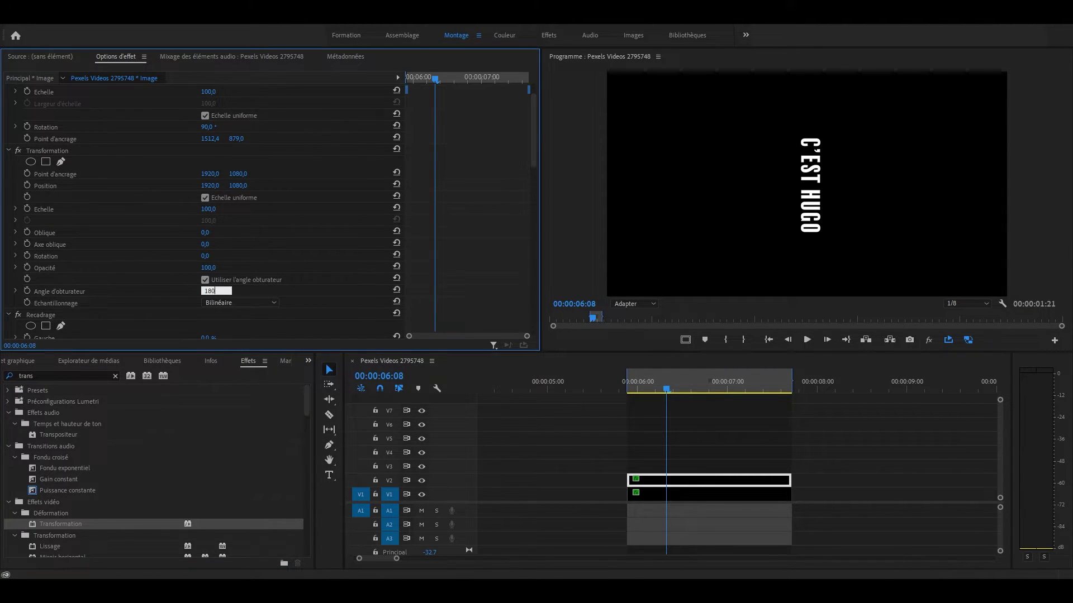
{"action": "key", "text": "Return"}
Keyframe the V2 title's Transformation position vertically from about -19 at the clip start to the default 1080 at 00:00:06:03
{"action": "left_click_drag", "start_coordinate": [433, 79], "coordinate": [273, 85]}
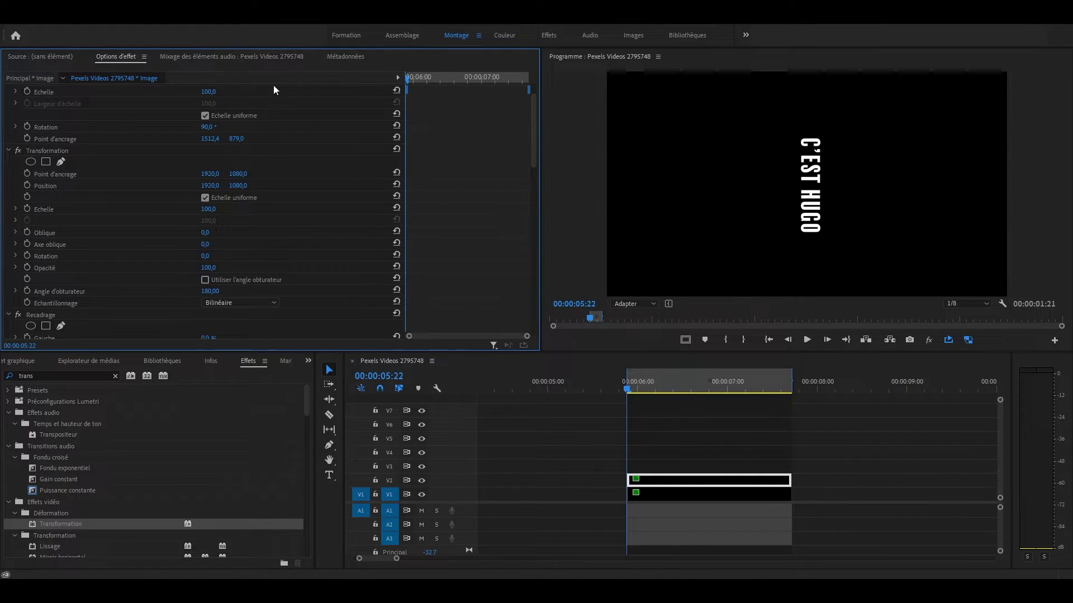
{"action": "left_click", "coordinate": [28, 187]}
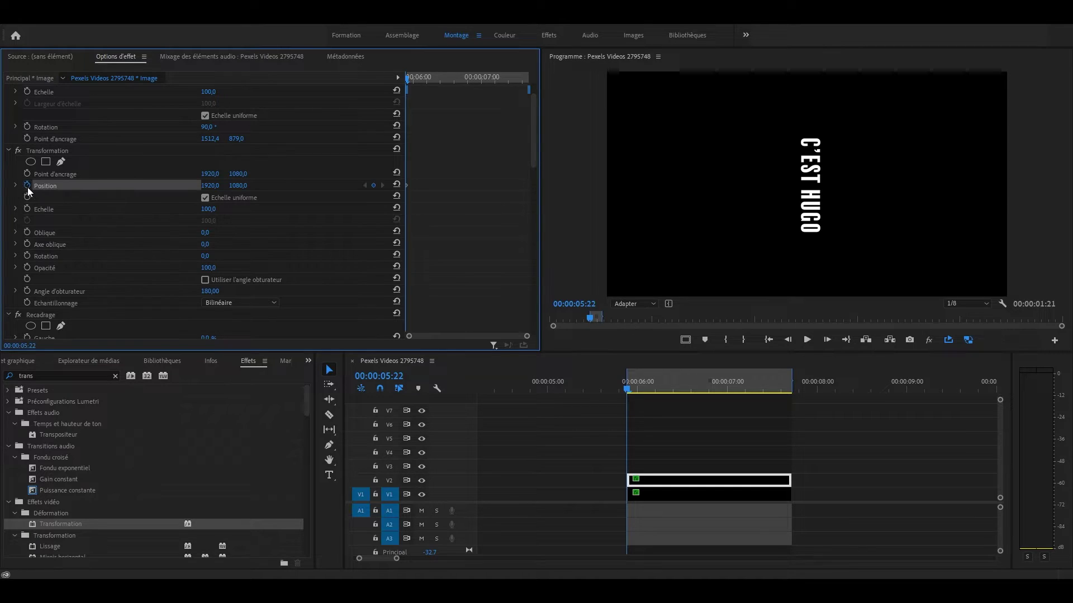
{"action": "left_click_drag", "start_coordinate": [236, 185], "coordinate": [73, 185]}
{"action": "key", "text": "shift+Right"}
{"action": "left_click_drag", "start_coordinate": [526, 336], "coordinate": [482, 337]}
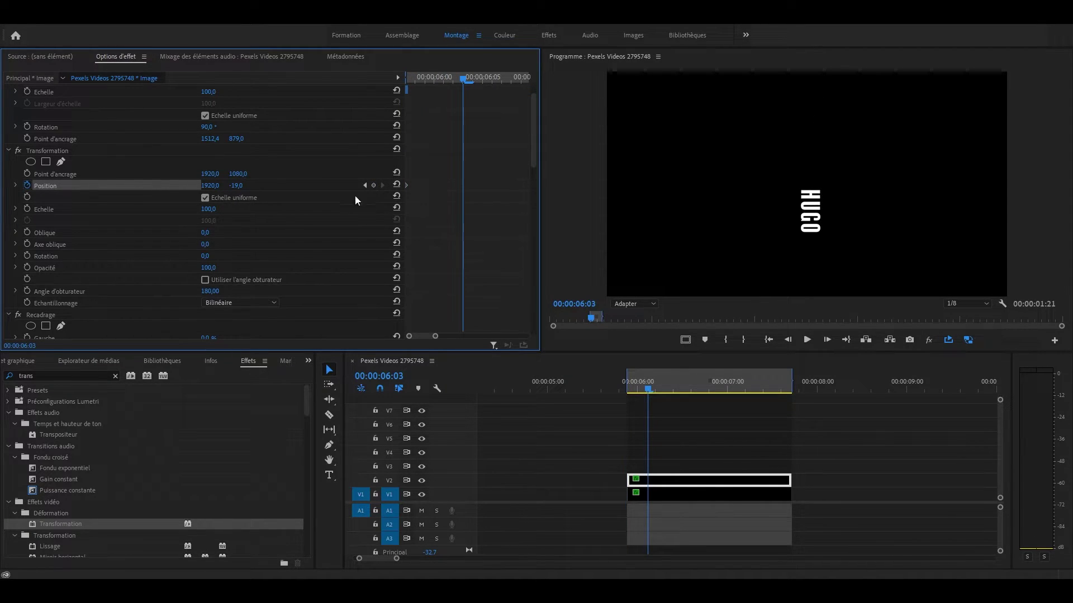
{"action": "left_click", "coordinate": [397, 186]}
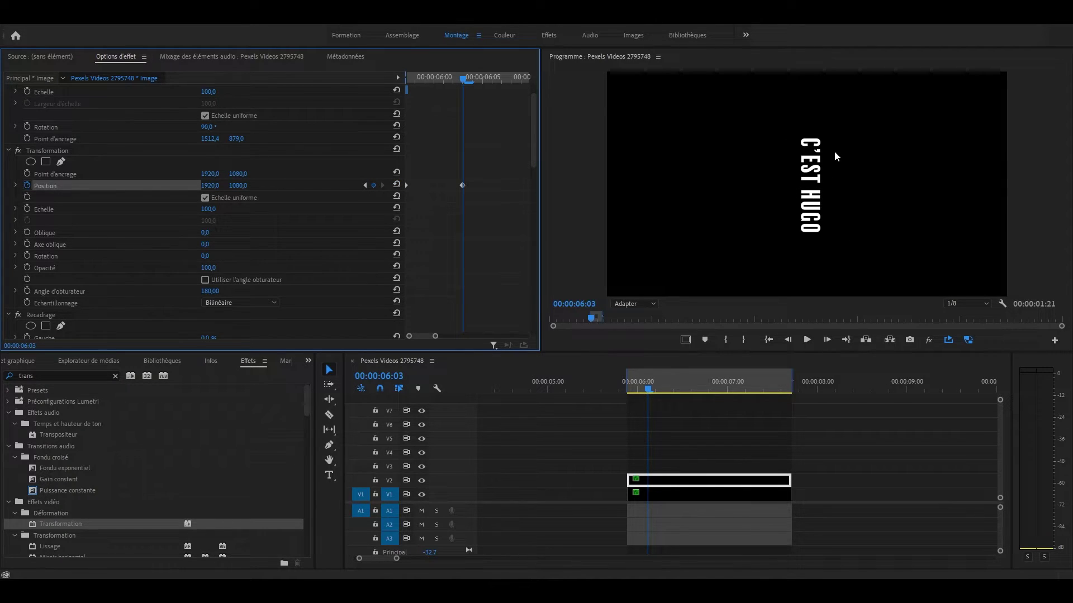
Ease the V2 title's Transformation position keyframes in the velocity graph and step through the movement
{"action": "key", "text": "Left"}
{"action": "key", "text": "Left"}
{"action": "key", "text": "Left"}
{"action": "key", "text": "Left"}
{"action": "left_click", "coordinate": [15, 186]}
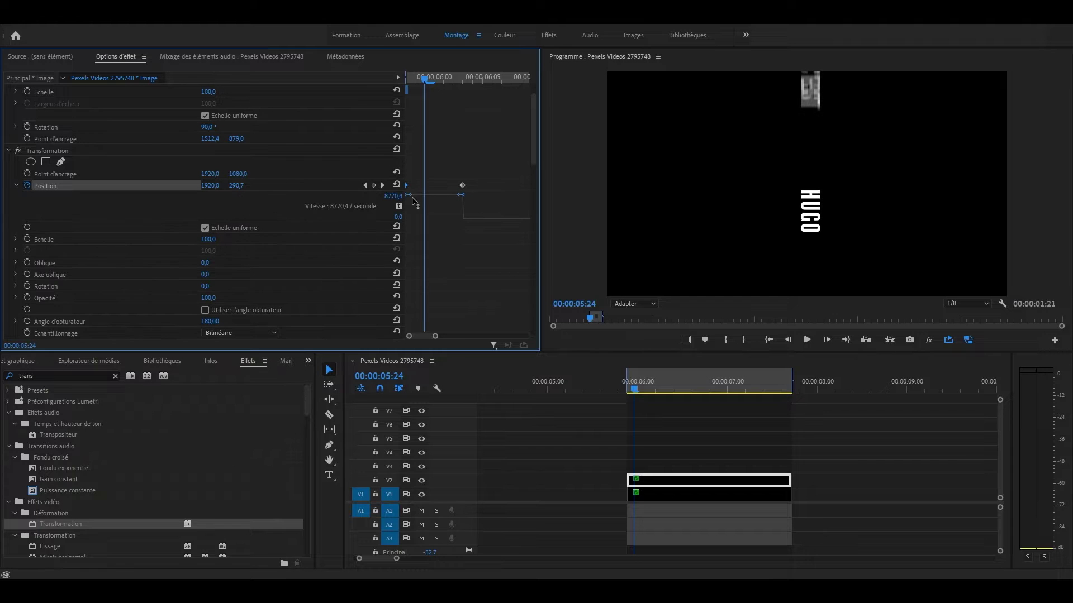
{"action": "left_click_drag", "start_coordinate": [423, 218], "coordinate": [422, 230]}
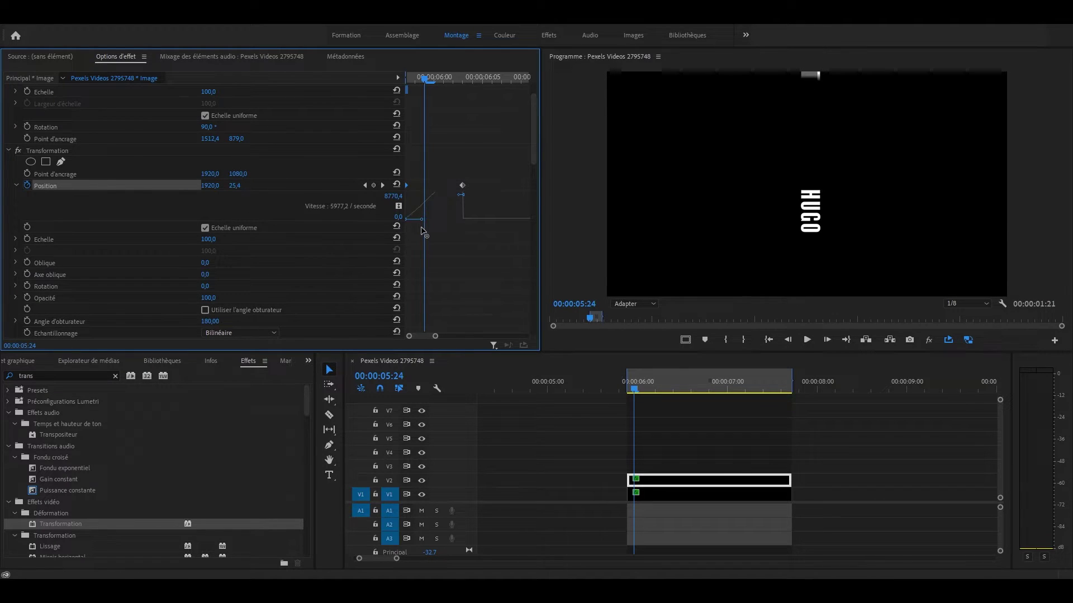
{"action": "key", "text": "Right"}
{"action": "key", "text": "Right"}
Copy the animated Transformation effect to the V1 title clip and change its starting vertical position so that half enters from below
{"action": "left_click", "coordinate": [48, 151]}
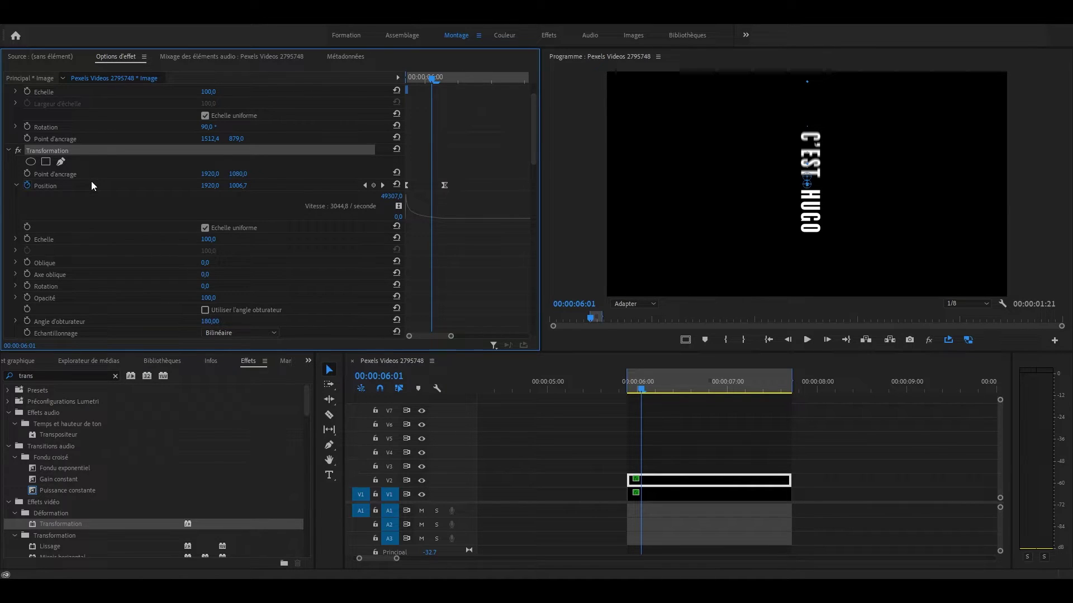
{"action": "left_click", "coordinate": [684, 498]}
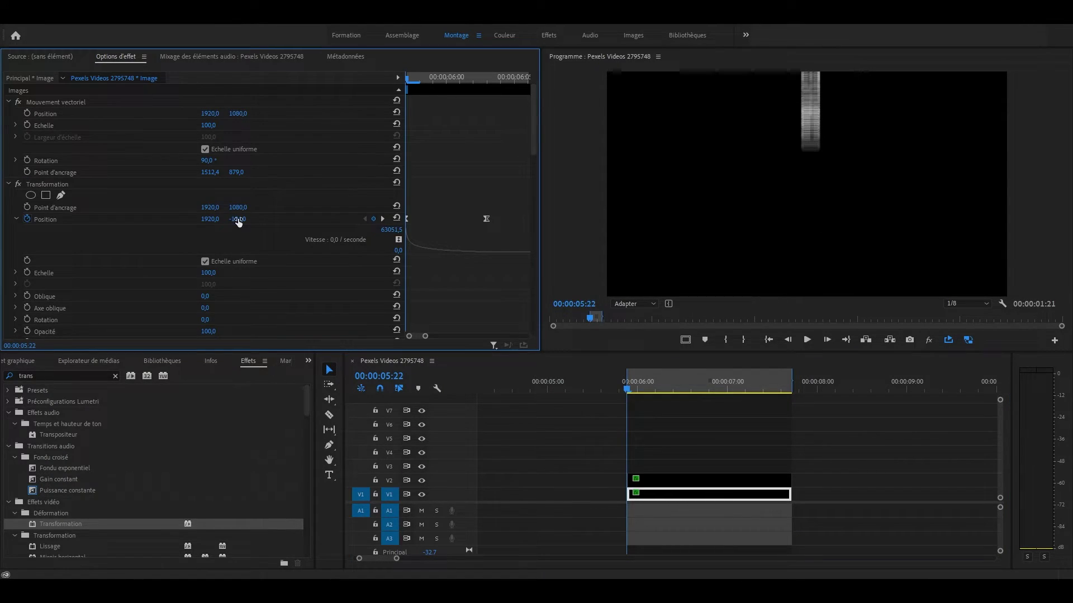
{"action": "left_click_drag", "start_coordinate": [238, 219], "coordinate": [491, 219]}
Step through the first frames and play back the split title to check both halves coming together
{"action": "left_click", "coordinate": [710, 481]}
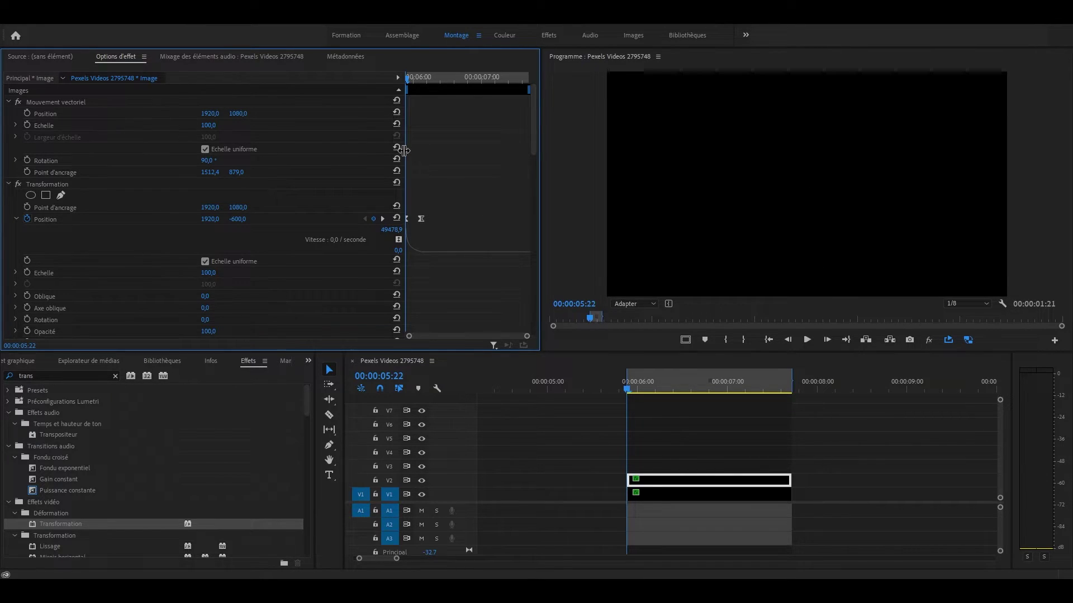
{"action": "key", "text": "Right"}
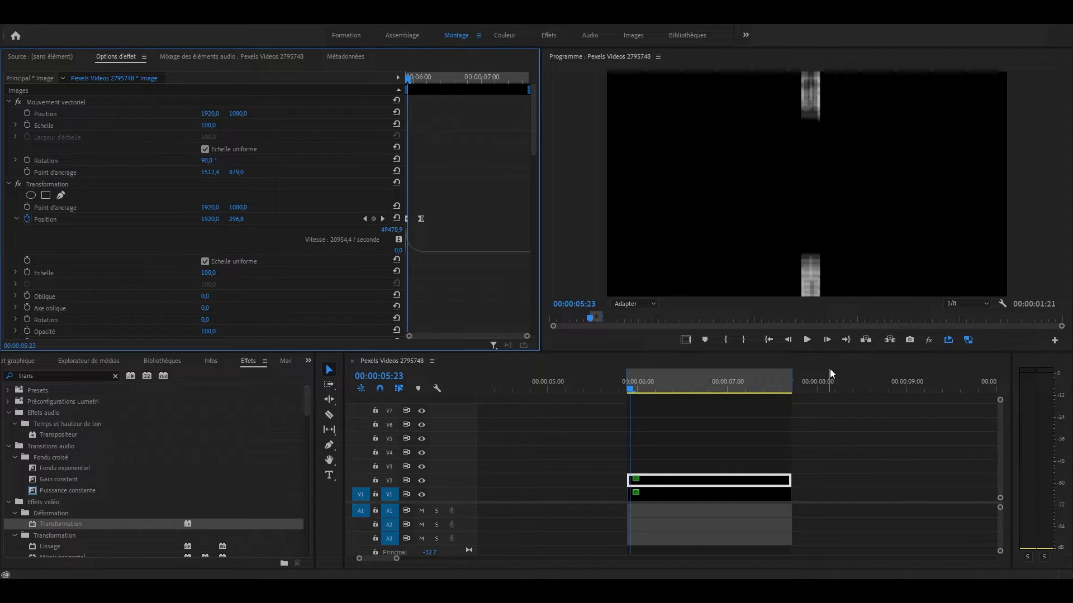
{"action": "key", "text": "Right"}
{"action": "key", "text": "space"}
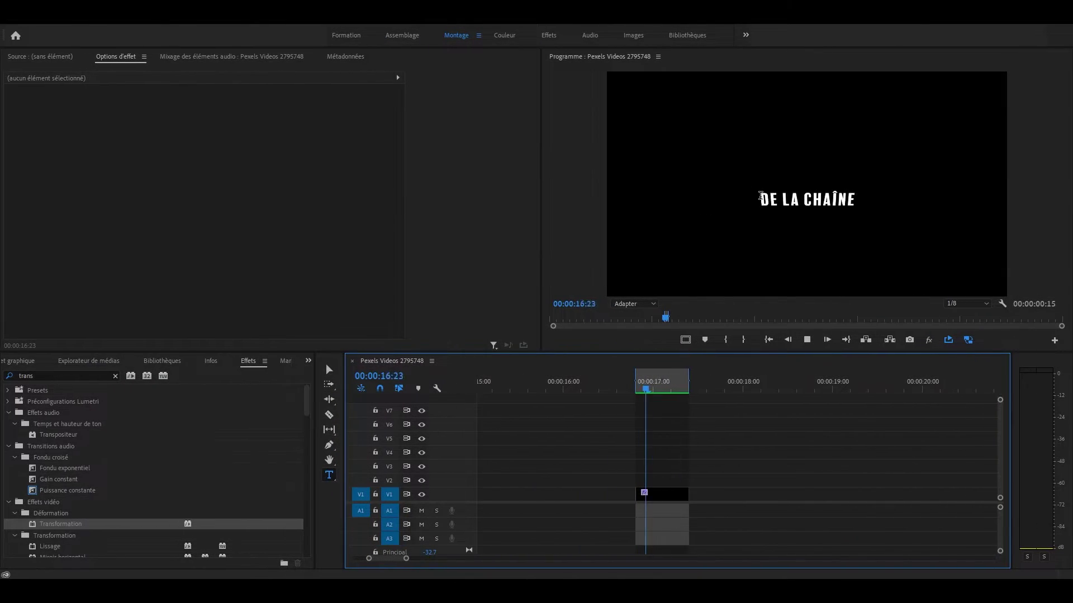
Select the DE LA CHAÎNE title and apply the 3D simple effect to its clip
{"action": "key", "text": "Right"}
{"action": "key", "text": "Right"}
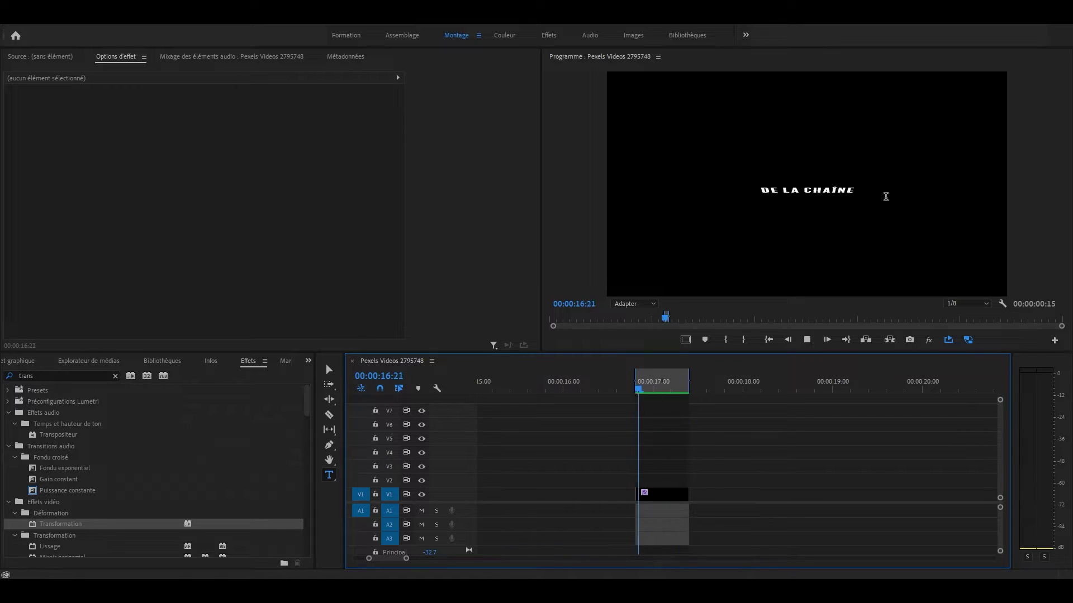
{"action": "key", "text": "v"}
{"action": "left_click", "coordinate": [826, 222]}
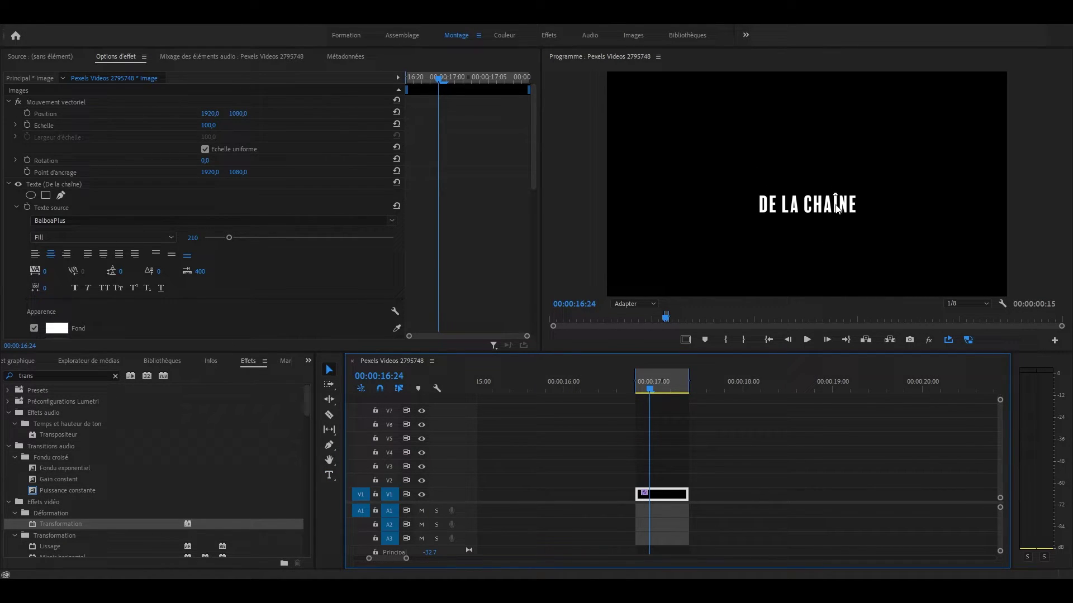
{"action": "left_click", "coordinate": [816, 206]}
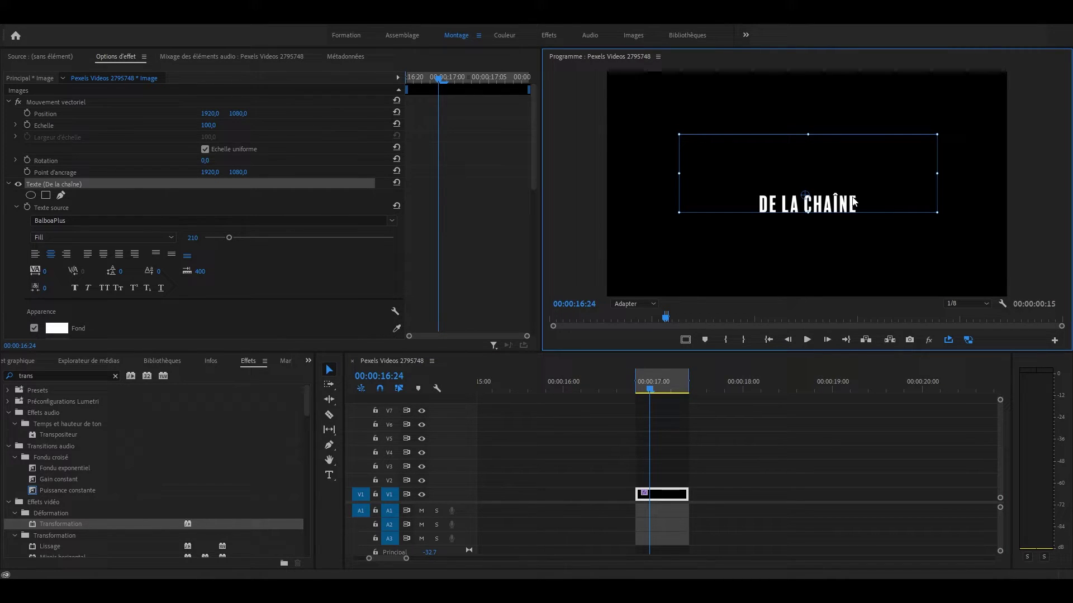
{"action": "left_click", "coordinate": [115, 376]}
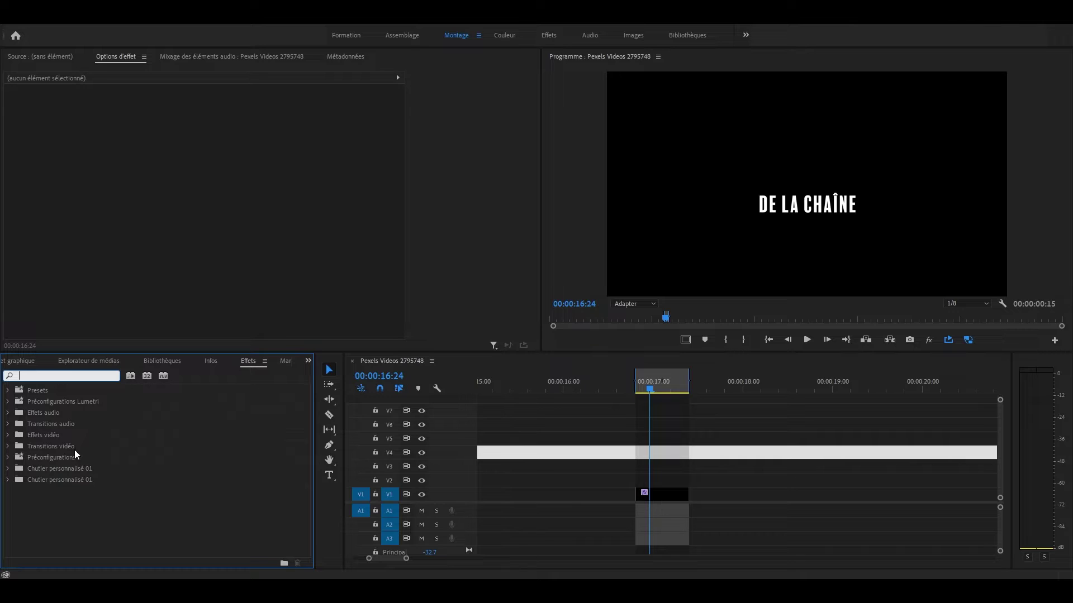
{"action": "type", "text": "3d"}
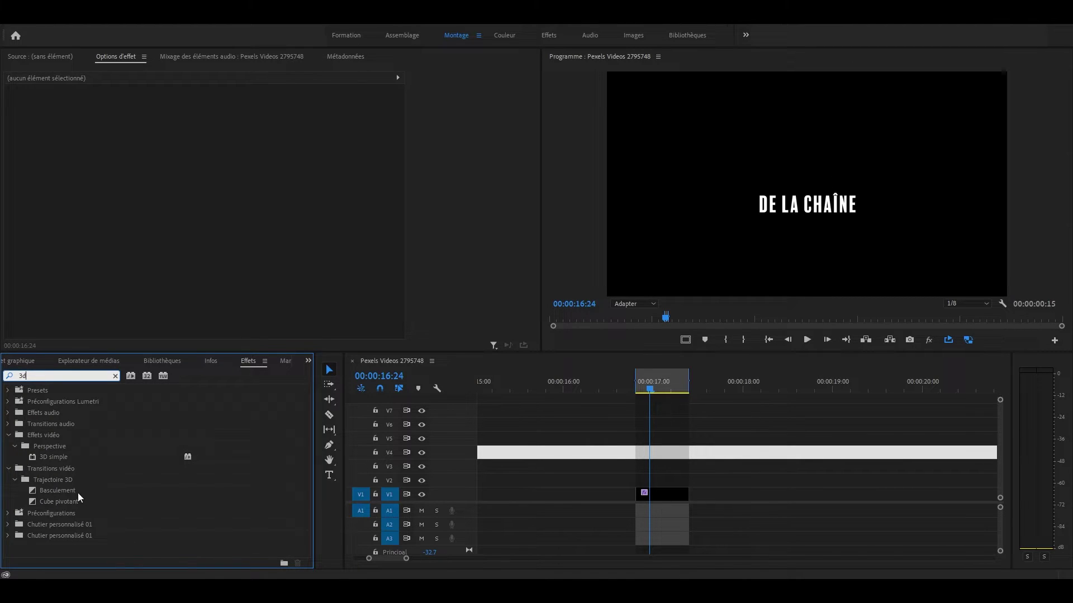
{"action": "left_click_drag", "start_coordinate": [52, 457], "coordinate": [660, 493]}
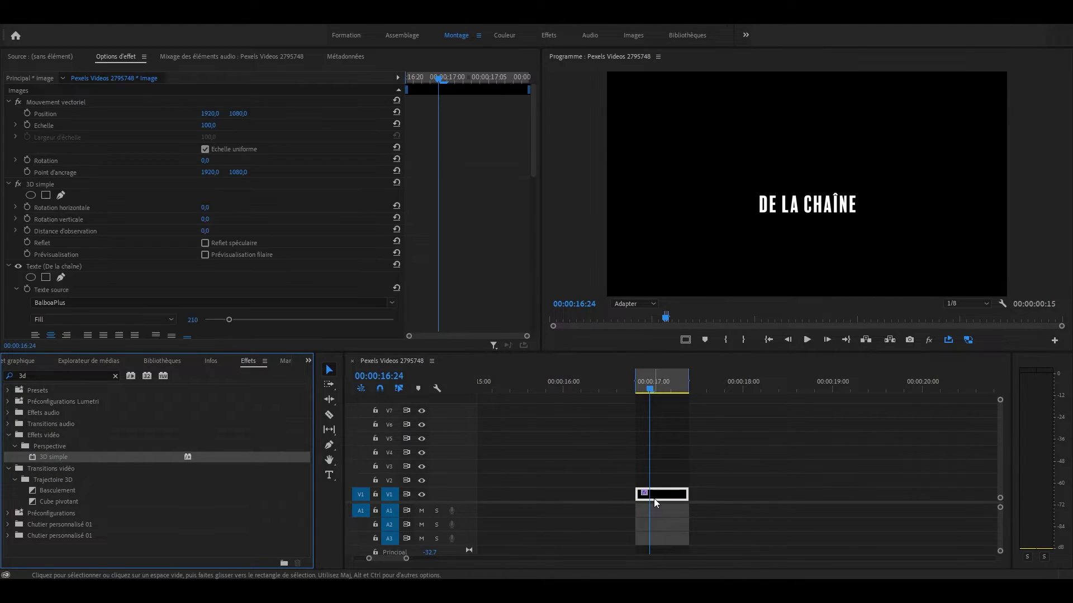
Keyframe the 3D simple vertical rotation from 90° at the clip start to 0° at 00:00:17:01
{"action": "left_click", "coordinate": [410, 78]}
{"action": "scroll", "coordinate": [273, 155], "scroll_direction": "down", "scroll_amount": 3}
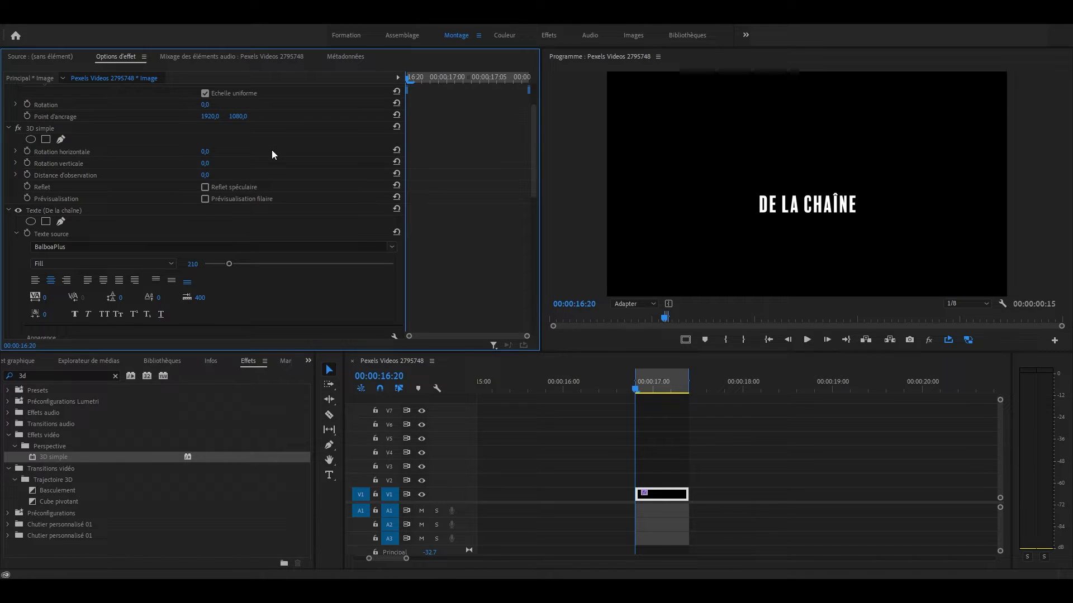
{"action": "left_click", "coordinate": [28, 161]}
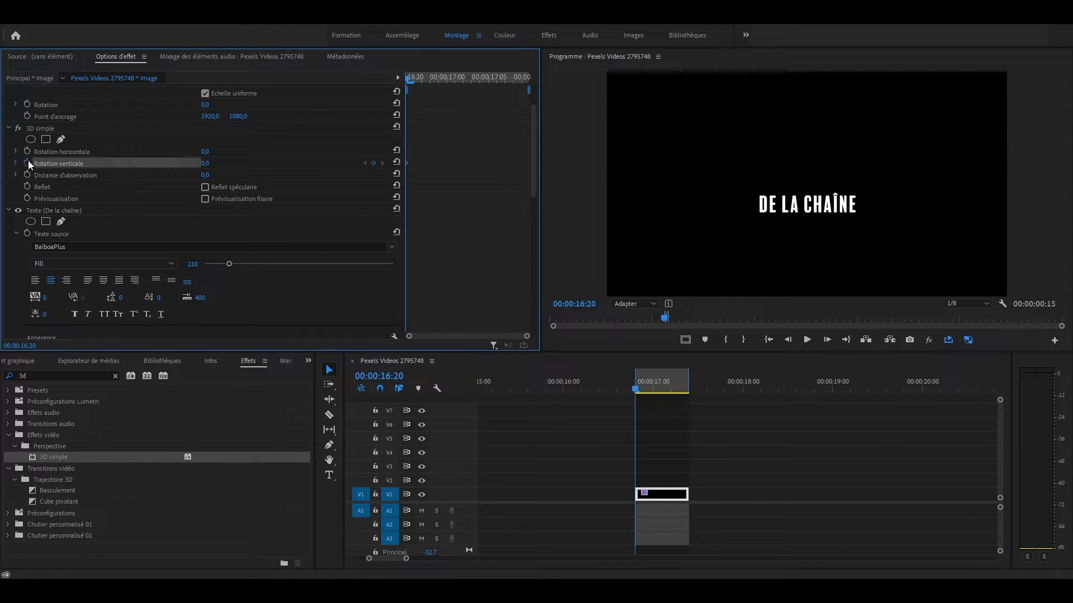
{"action": "left_click_drag", "start_coordinate": [205, 164], "coordinate": [213, 162]}
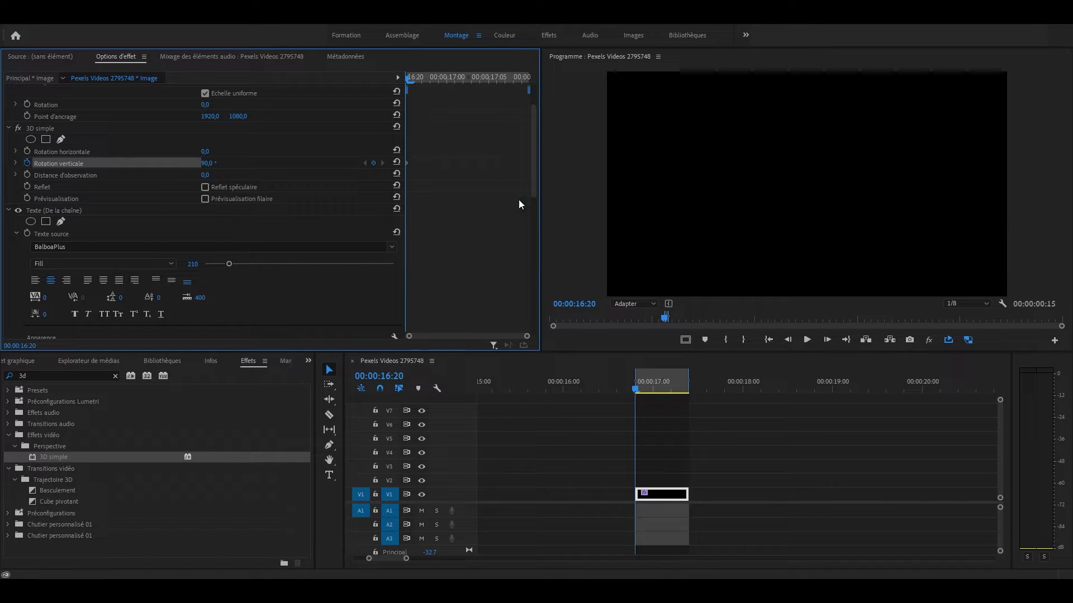
{"action": "left_click", "coordinate": [455, 79]}
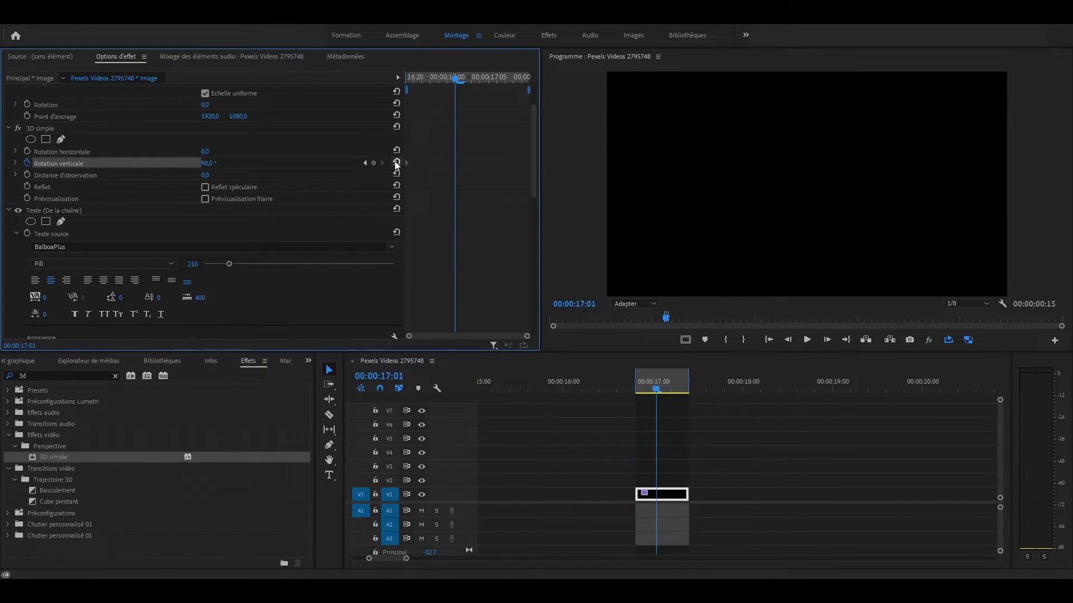
{"action": "left_click", "coordinate": [397, 162]}
Ease the first vertical rotation keyframe in the velocity graph and play back the title
{"action": "left_click", "coordinate": [15, 163]}
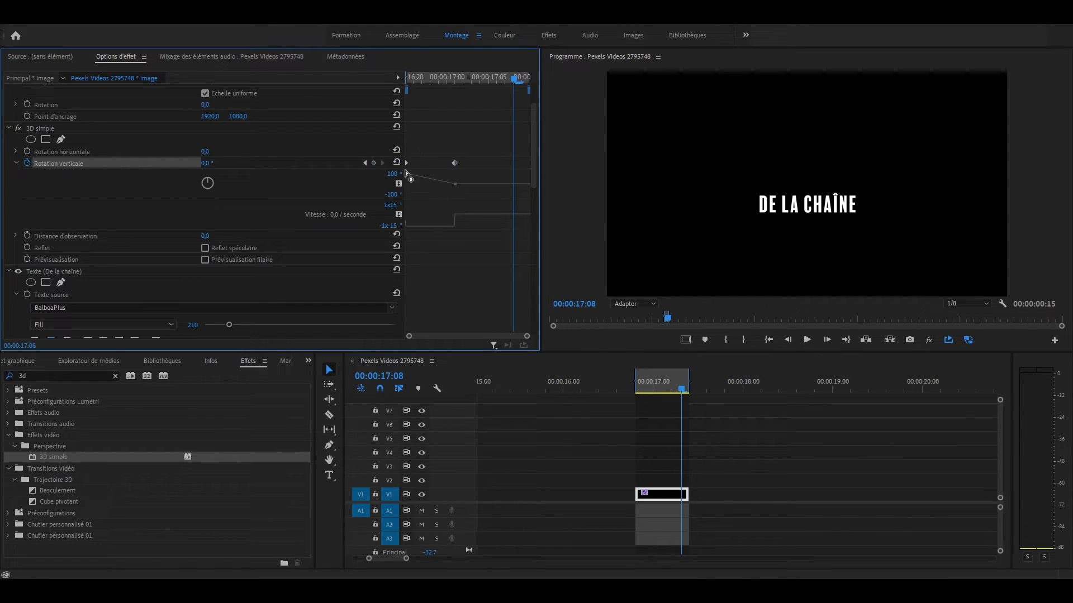
{"action": "left_click", "coordinate": [411, 177]}
{"action": "left_click_drag", "start_coordinate": [409, 226], "coordinate": [417, 214]}
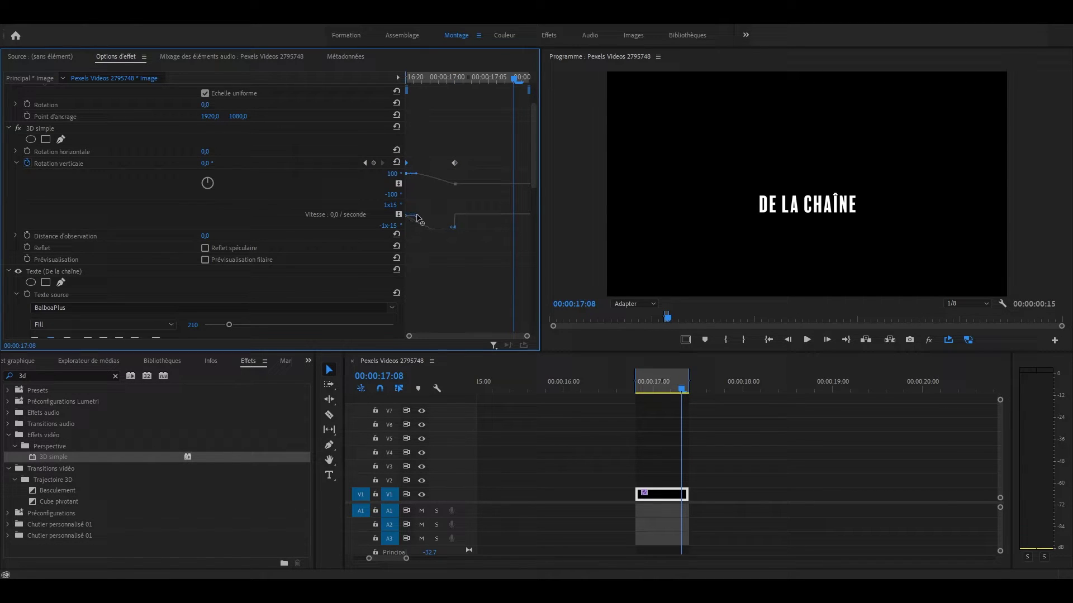
{"action": "key", "text": "space"}
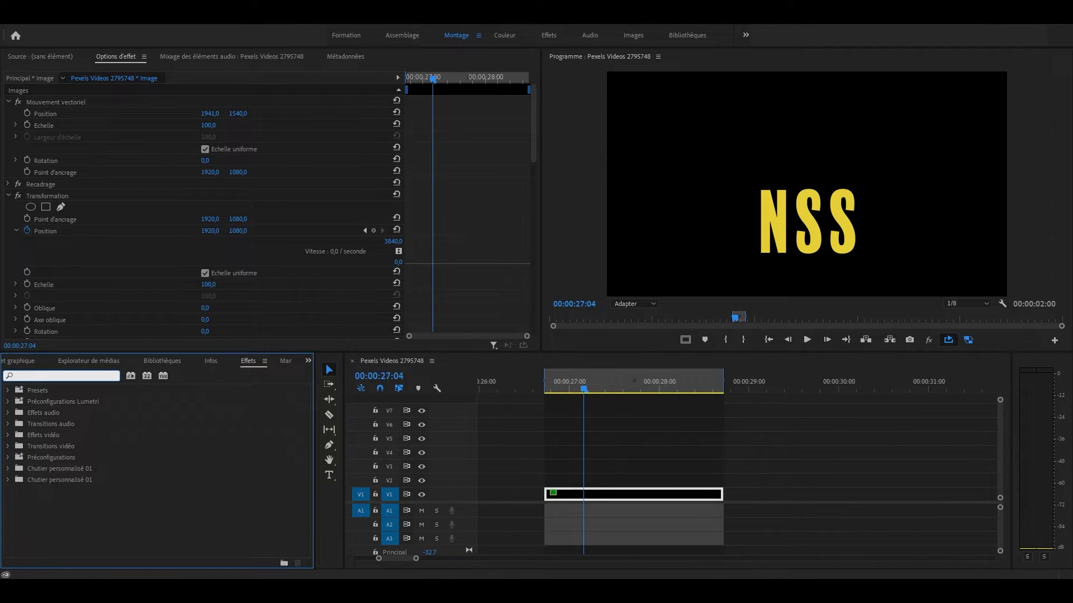
Add a second Recadrage effect to the NSS title and crop about 37.3% off its left side, up to the N
{"action": "type", "text": "recadra"}
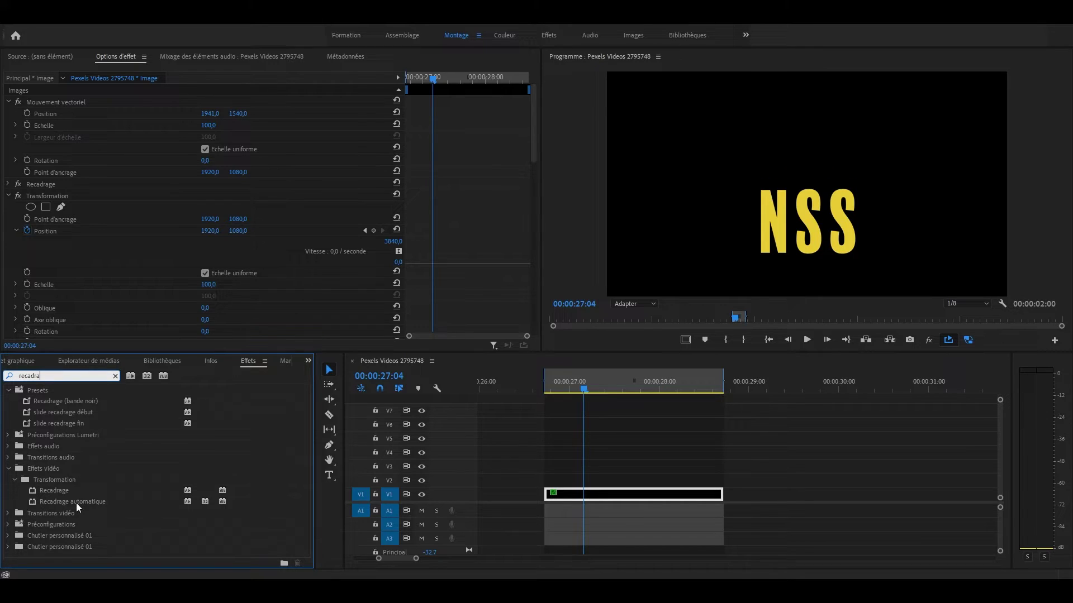
{"action": "left_click_drag", "start_coordinate": [56, 491], "coordinate": [128, 184]}
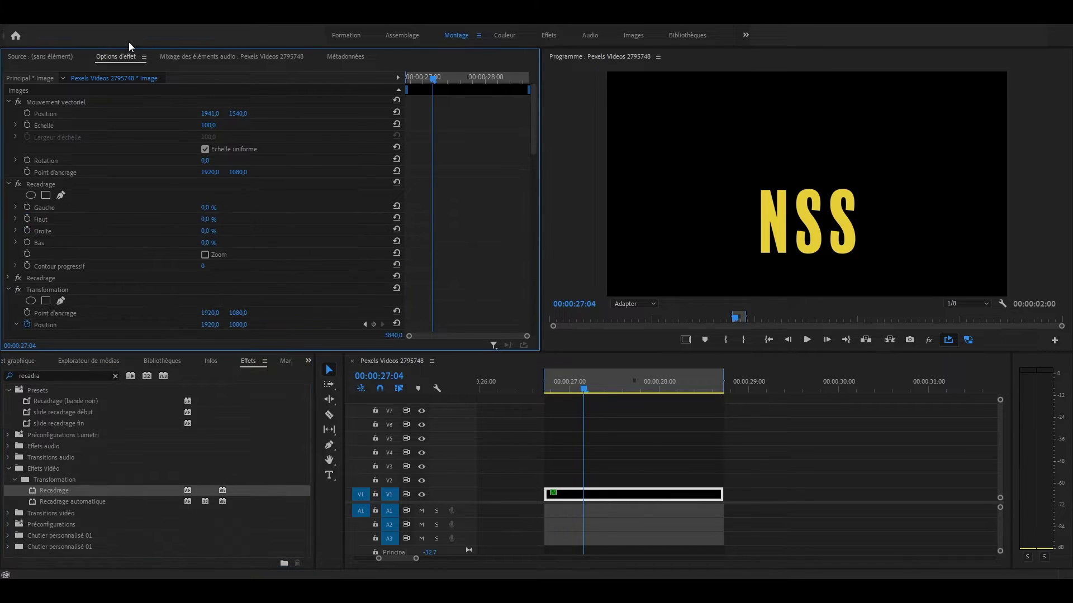
{"action": "left_click", "coordinate": [42, 186]}
{"action": "left_click_drag", "start_coordinate": [606, 183], "coordinate": [755, 185]}
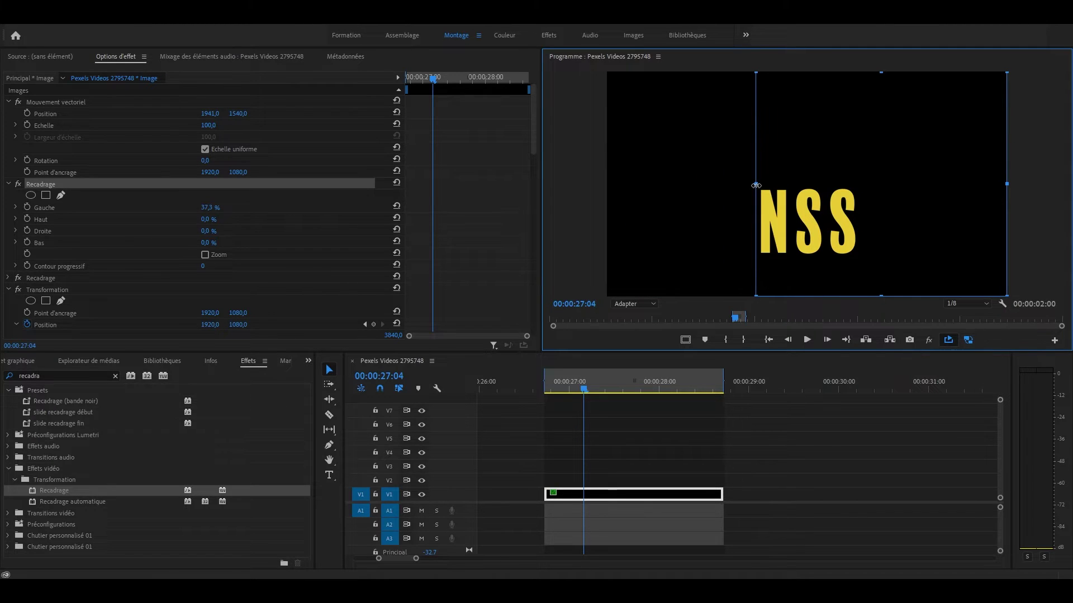
Apply another Transformation effect to the NSS title clip, with a shutter angle of 180 and Utiliser l'angle obturateur disabled
{"action": "left_click", "coordinate": [786, 484]}
{"action": "double_click", "coordinate": [62, 375]}
{"action": "type", "text": "transf"}
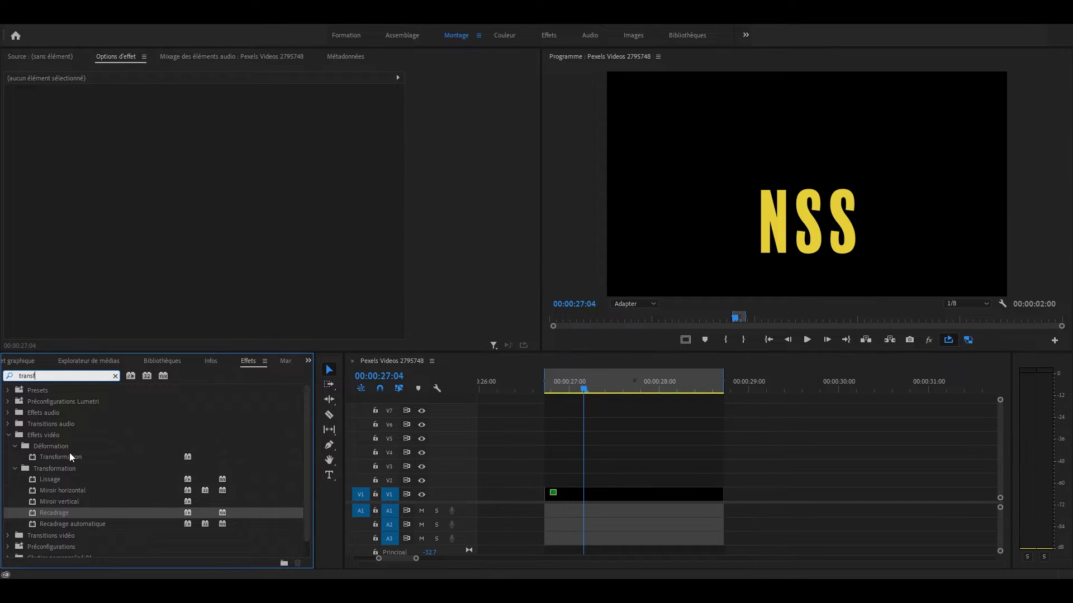
{"action": "left_click_drag", "start_coordinate": [69, 457], "coordinate": [615, 495]}
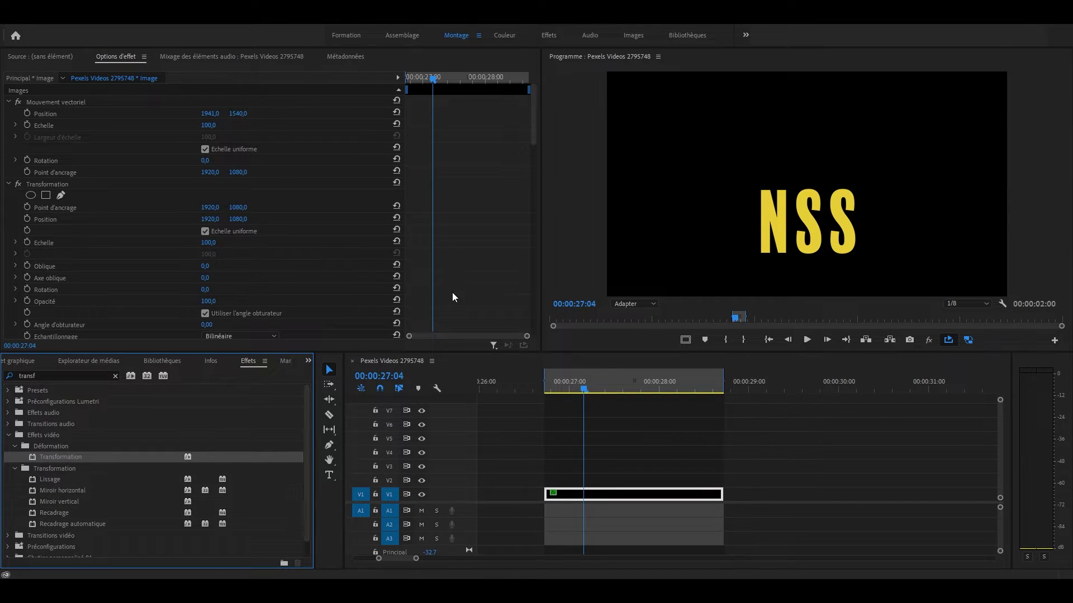
{"action": "scroll", "coordinate": [76, 293], "scroll_direction": "down", "scroll_amount": 1}
{"action": "left_click", "coordinate": [206, 292]}
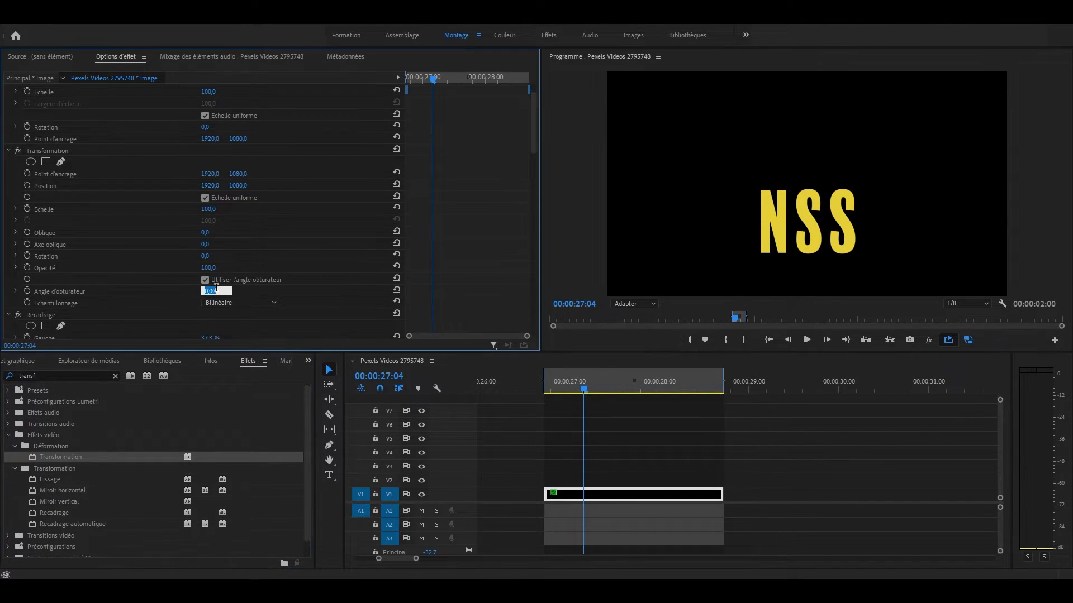
{"action": "type", "text": "180"}
{"action": "key", "text": "Return"}
{"action": "left_click", "coordinate": [204, 280]}
Return to the start of the NSS clip and move the Recadrage effect above the Transformation effect
{"action": "scroll", "coordinate": [121, 143], "scroll_direction": "down", "scroll_amount": 1}
{"action": "key", "text": "Up"}
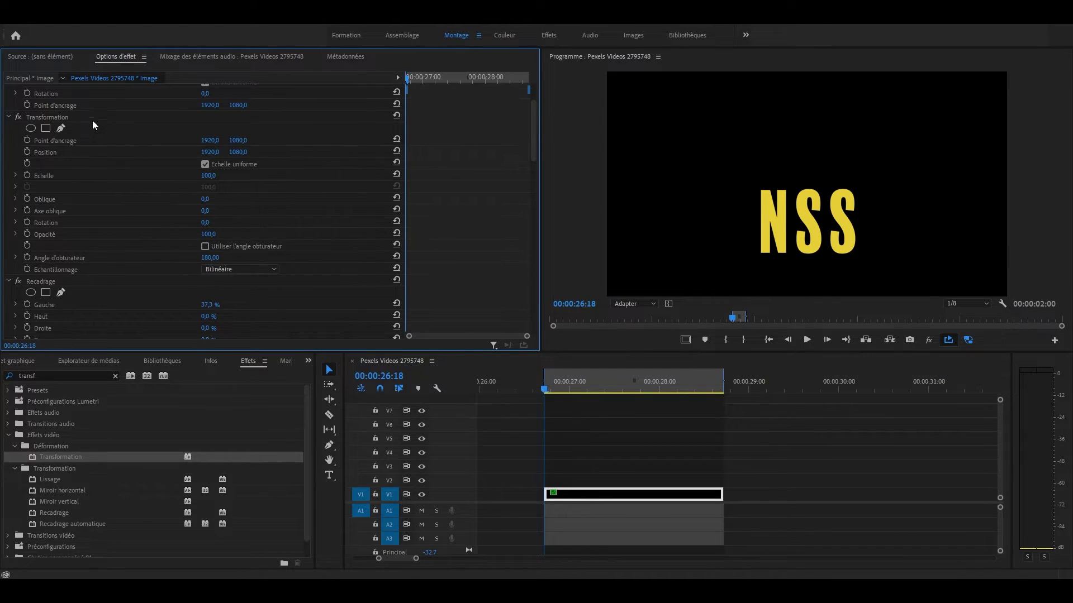
{"action": "left_click", "coordinate": [58, 117]}
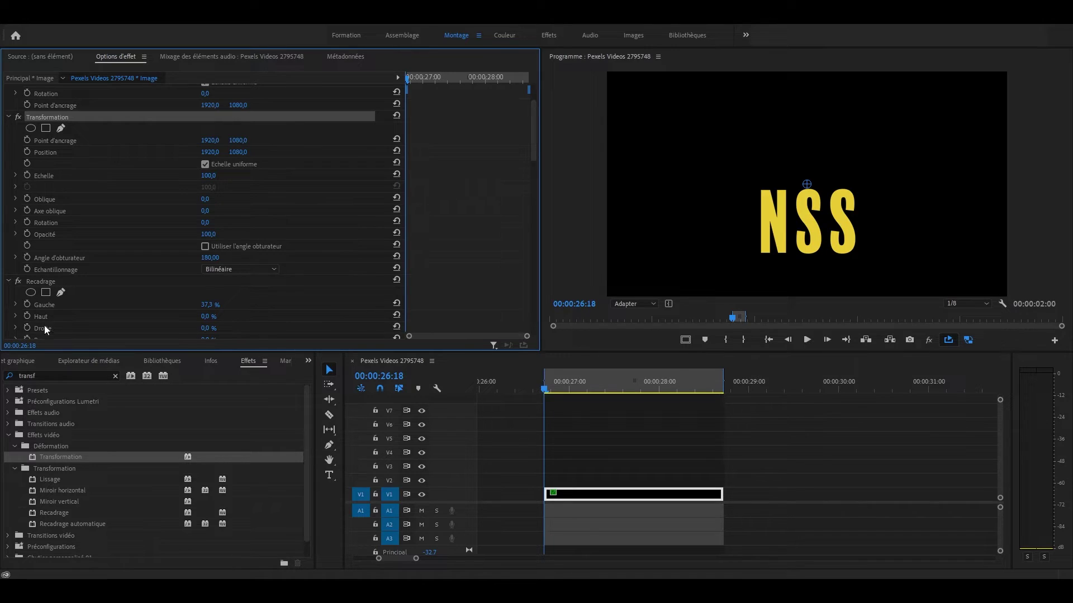
{"action": "left_click", "coordinate": [35, 283]}
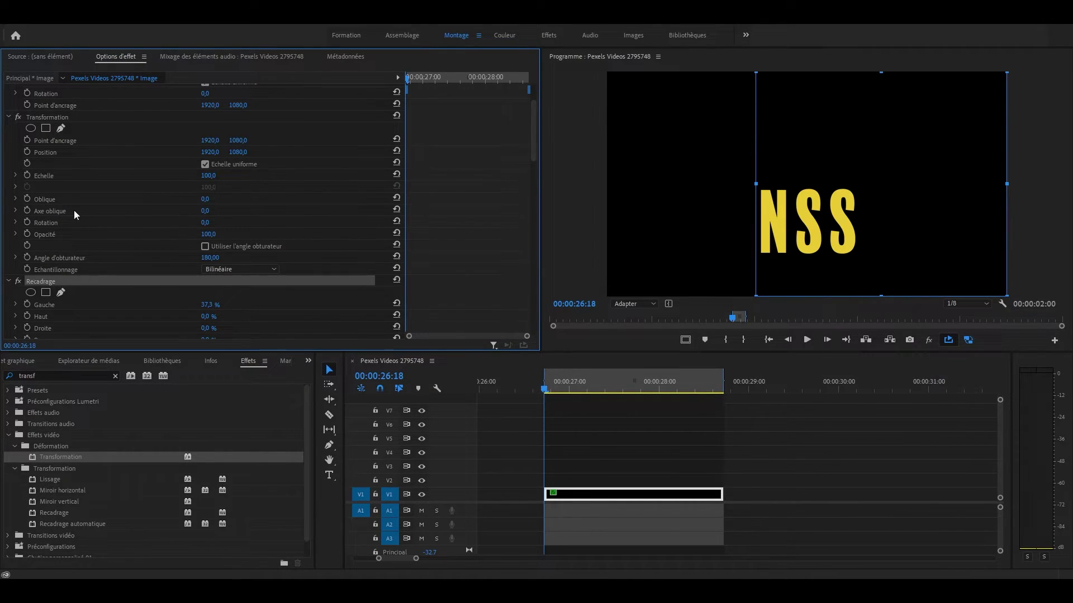
{"action": "left_click", "coordinate": [38, 118]}
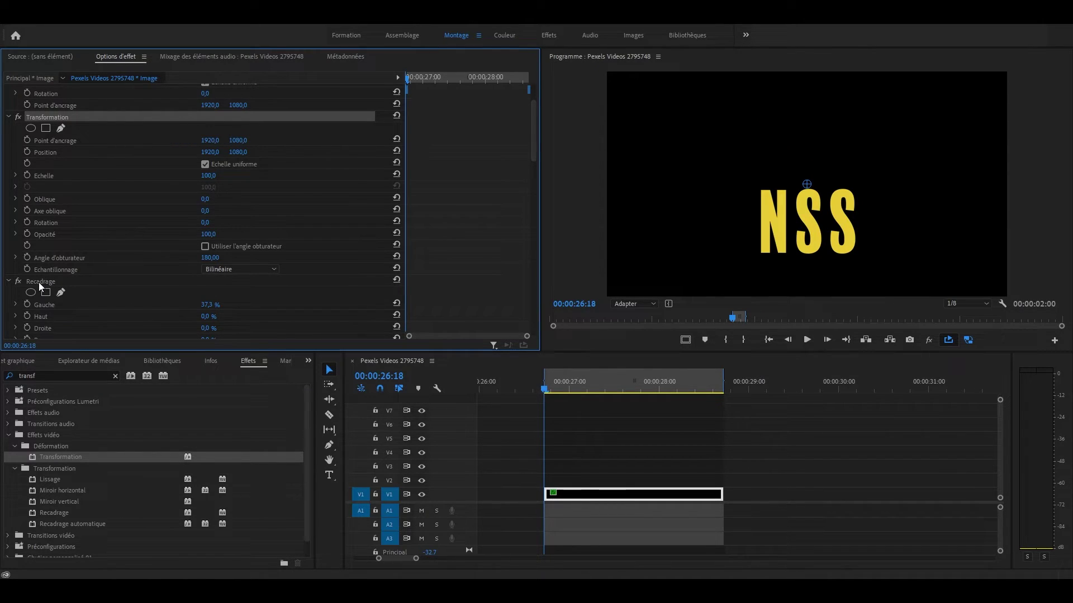
{"action": "left_click_drag", "start_coordinate": [38, 283], "coordinate": [47, 115]}
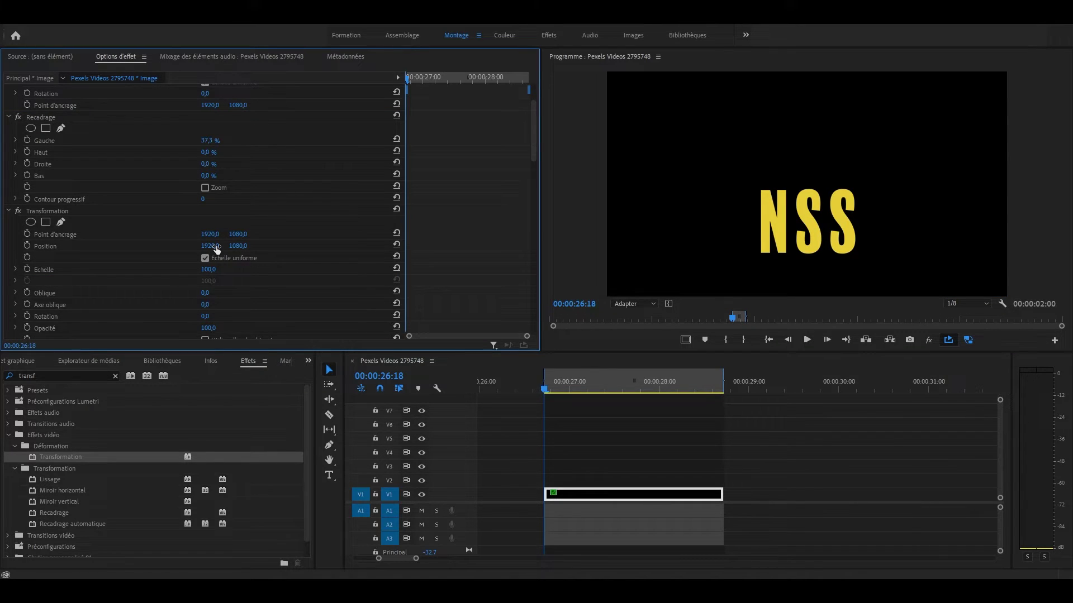
Try shifting the NSS title left through its Transformation position with Recadrage placed below Transformation
{"action": "key", "text": "ctrl+z"}
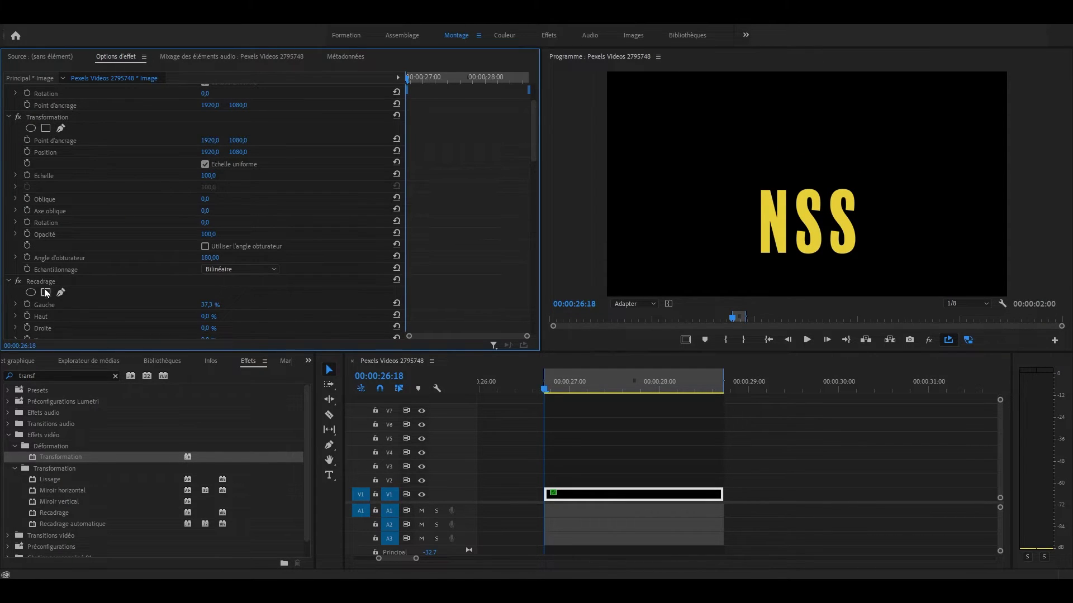
{"action": "mouse_move", "coordinate": [210, 152]}
{"action": "left_mouse_down"}
{"action": "mouse_move", "coordinate": [22, 152]}
{"action": "mouse_move", "coordinate": [212, 156]}
{"action": "left_mouse_up"}
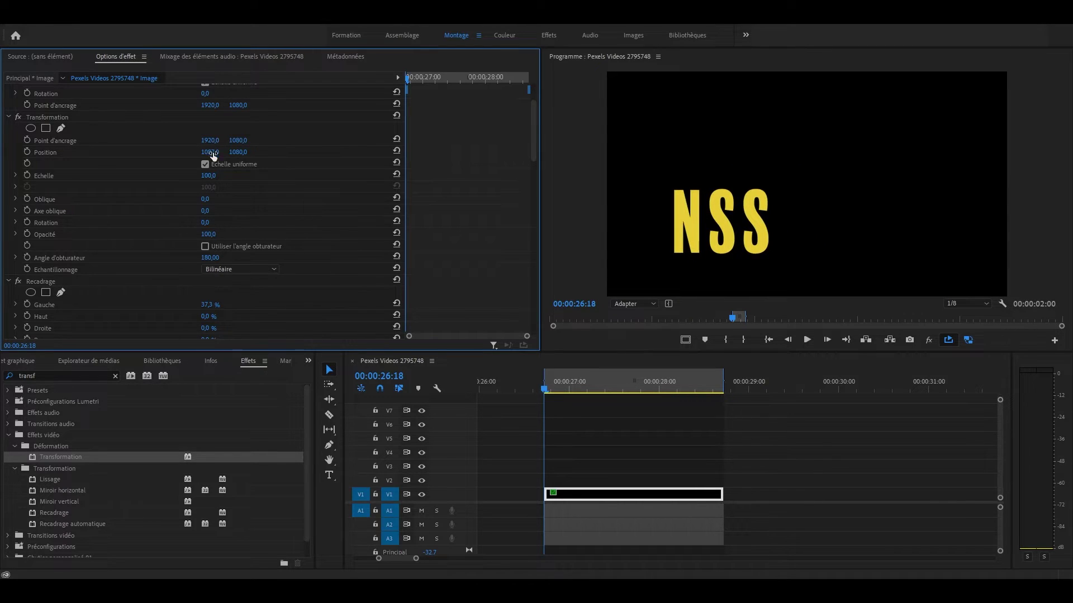
{"action": "key", "text": "ctrl+z"}
{"action": "key", "text": "ctrl+z"}
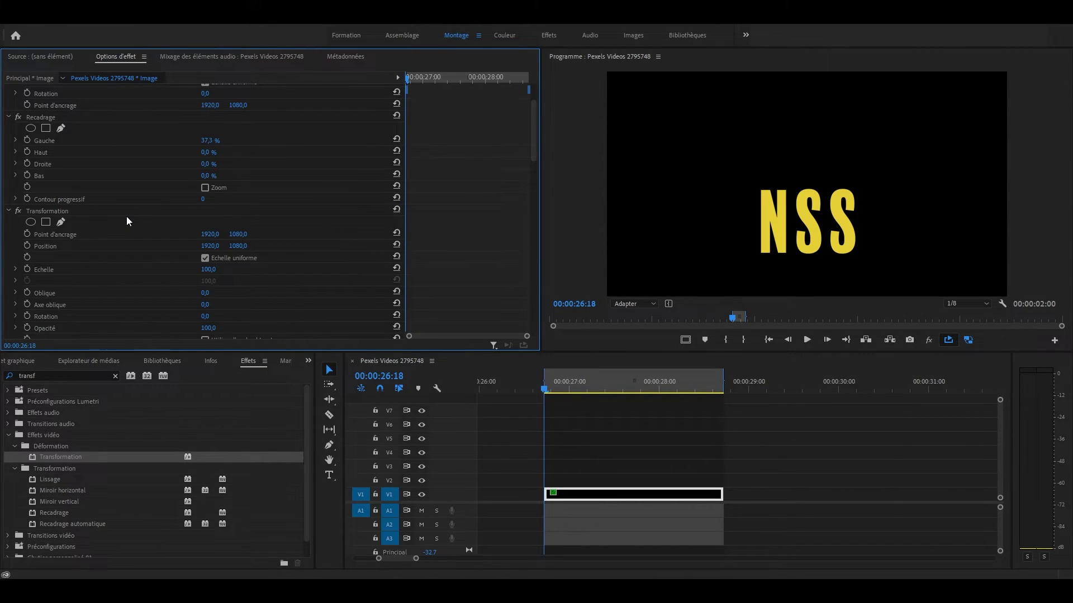
Keyframe the NSS title's Transformation position from 946,0 horizontally at the clip start to the default 1920,0 at 00:00:26:24
{"action": "left_click", "coordinate": [48, 246]}
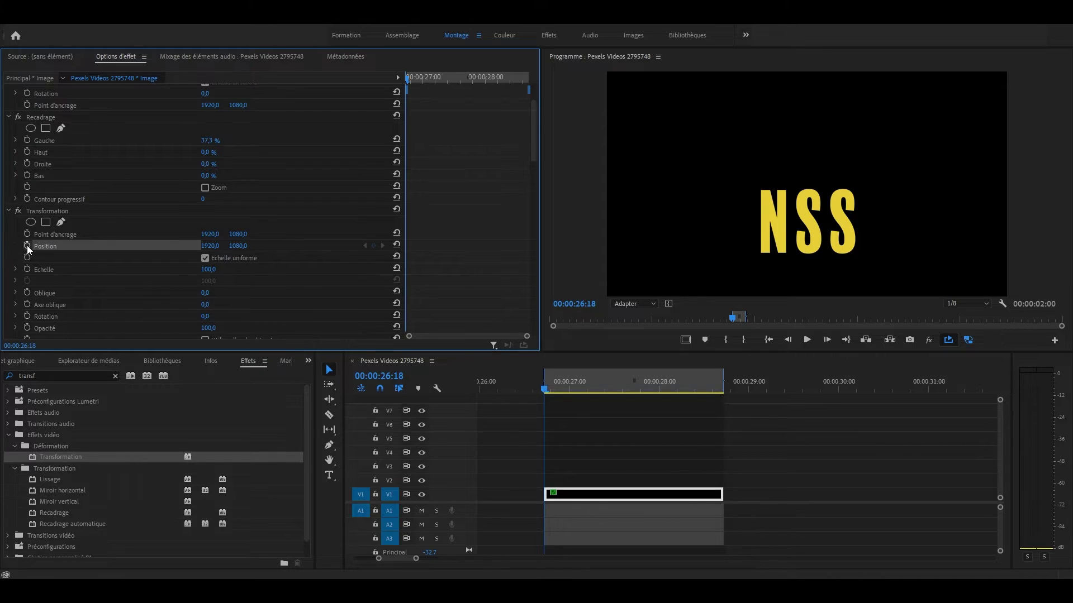
{"action": "left_click", "coordinate": [27, 246]}
{"action": "left_click_drag", "start_coordinate": [210, 246], "coordinate": [22, 246]}
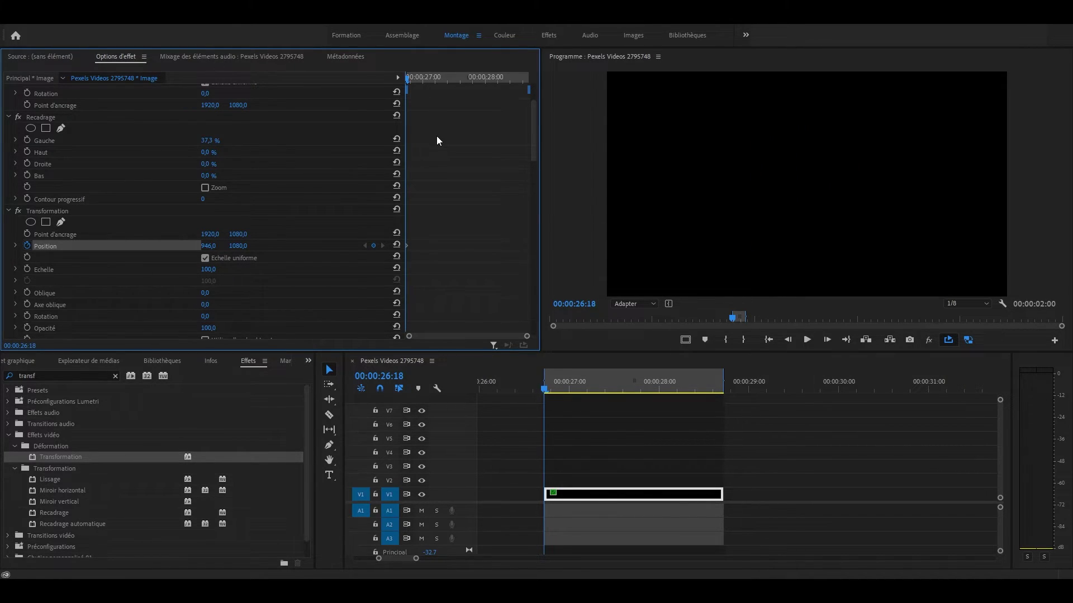
{"action": "key", "text": "Right"}
{"action": "key", "text": "Right"}
{"action": "key", "text": "Right"}
{"action": "key", "text": "Right"}
{"action": "key", "text": "Right"}
{"action": "key", "text": "Right"}
{"action": "left_click", "coordinate": [397, 245]}
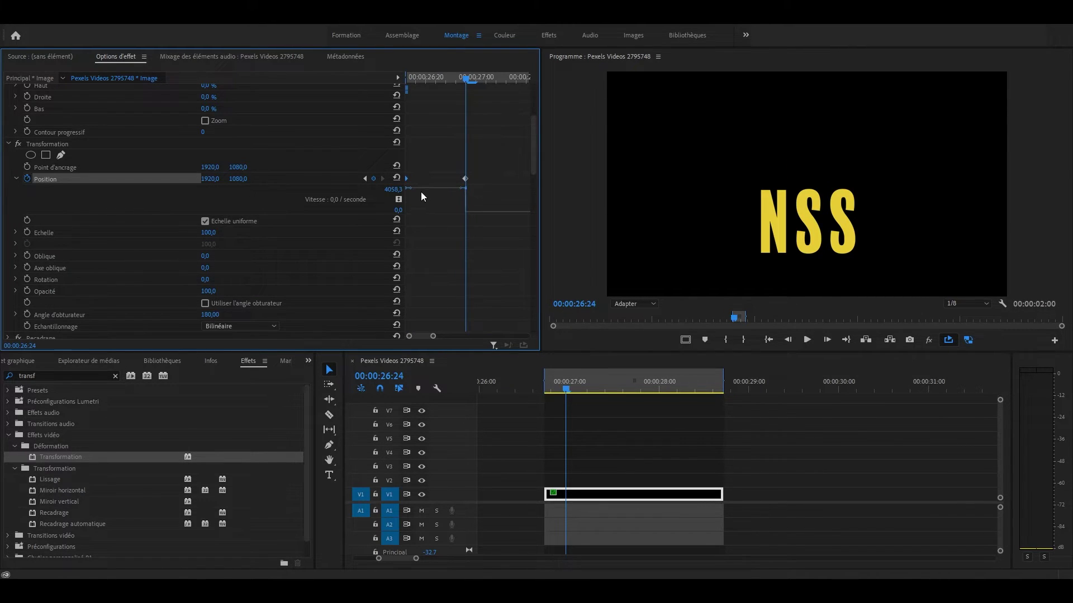
Ease the first position keyframe of the NSS title in the velocity graph and play back the animation
{"action": "left_click_drag", "start_coordinate": [413, 192], "coordinate": [430, 226]}
{"action": "key", "text": "space"}
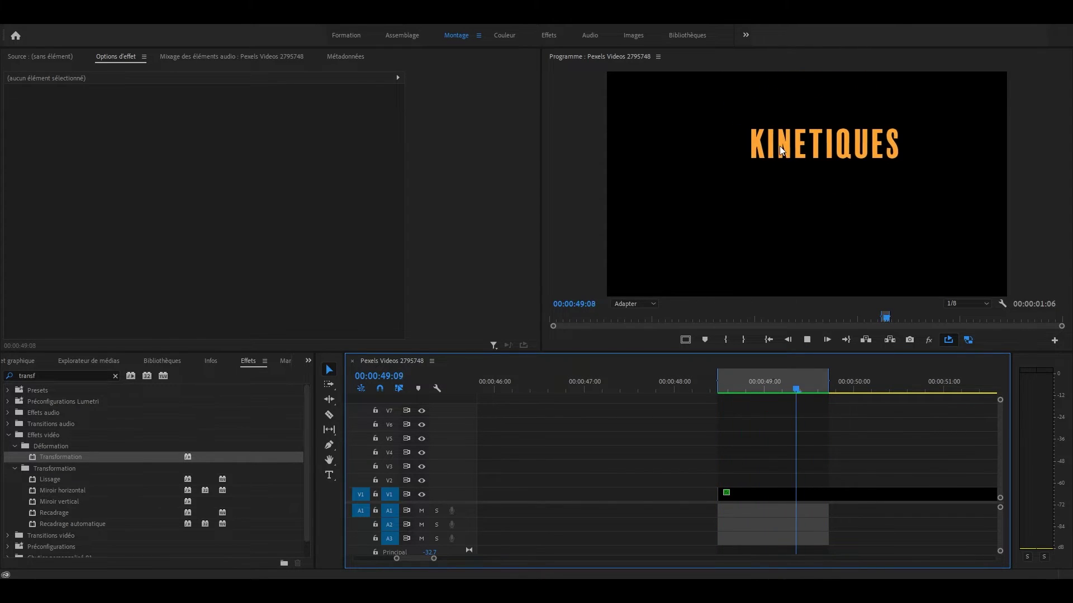
{"action": "key", "text": "space"}
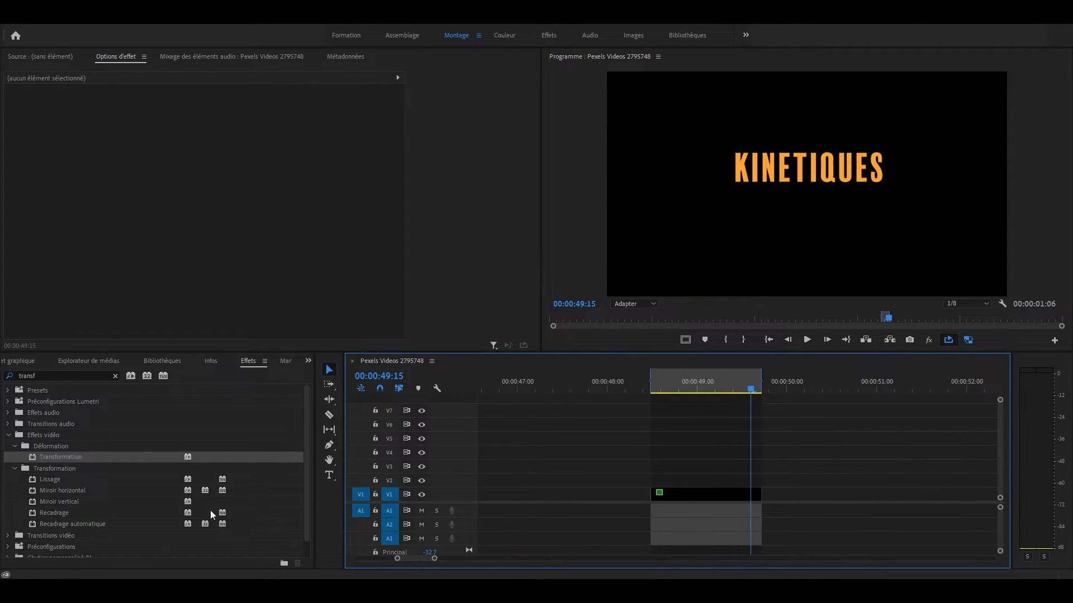
Apply a Transformation effect to the KINETIQUES title clip, with a shutter angle of 180 and Utiliser l'angle obturateur disabled
{"action": "left_click_drag", "start_coordinate": [62, 454], "coordinate": [666, 499]}
{"action": "scroll", "coordinate": [213, 251], "scroll_direction": "down", "scroll_amount": 3}
{"action": "left_click", "coordinate": [210, 246]}
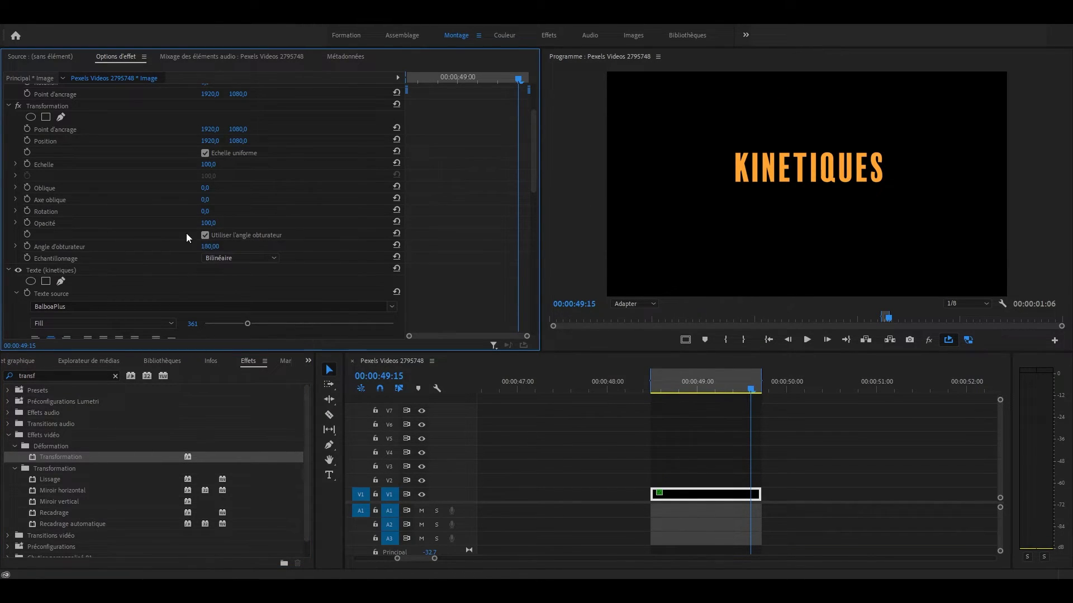
{"action": "left_click", "coordinate": [205, 235]}
At the clip start, place the KINETIQUES anchor point at the K's lower-left corner, about 1228,2 / 1055,9, and realign the title to about 1228,2 / 1050,5
{"action": "key", "text": "Up"}
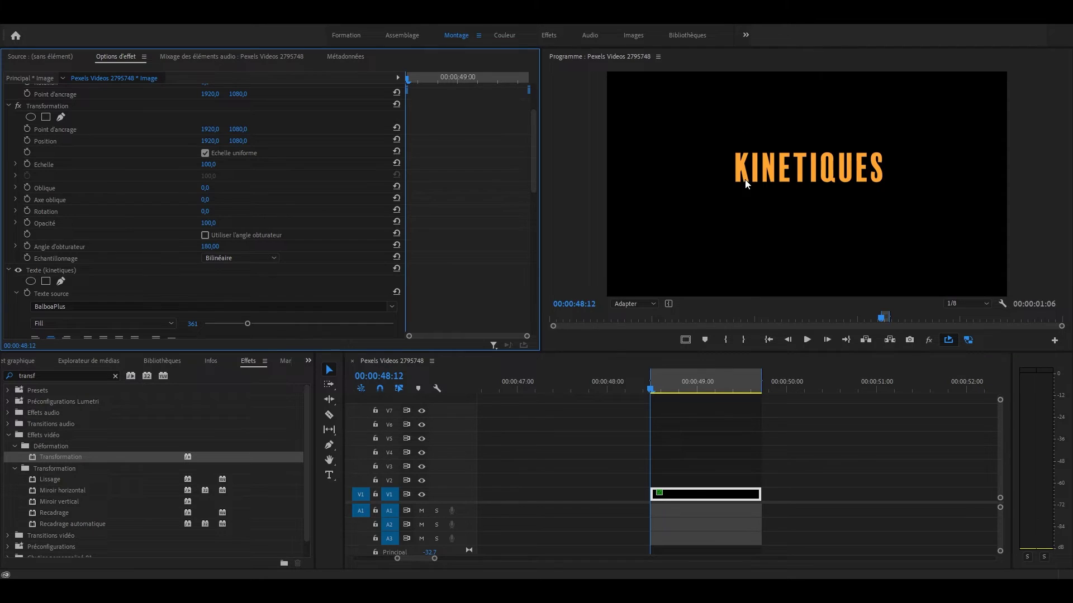
{"action": "left_click", "coordinate": [58, 129]}
{"action": "left_click_drag", "start_coordinate": [807, 187], "coordinate": [735, 183]}
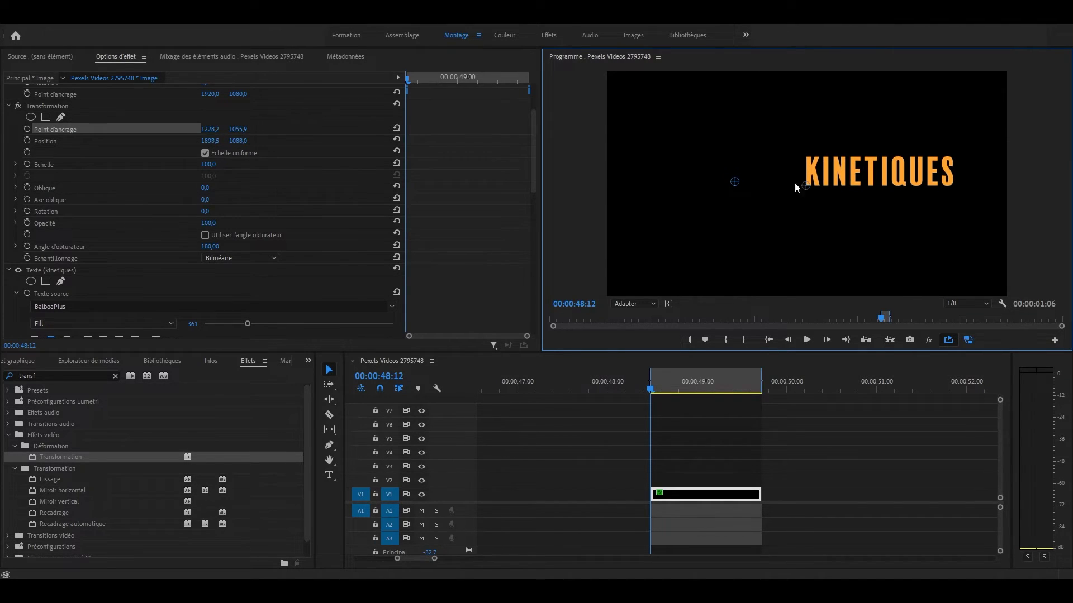
{"action": "left_click_drag", "start_coordinate": [734, 181], "coordinate": [735, 182]}
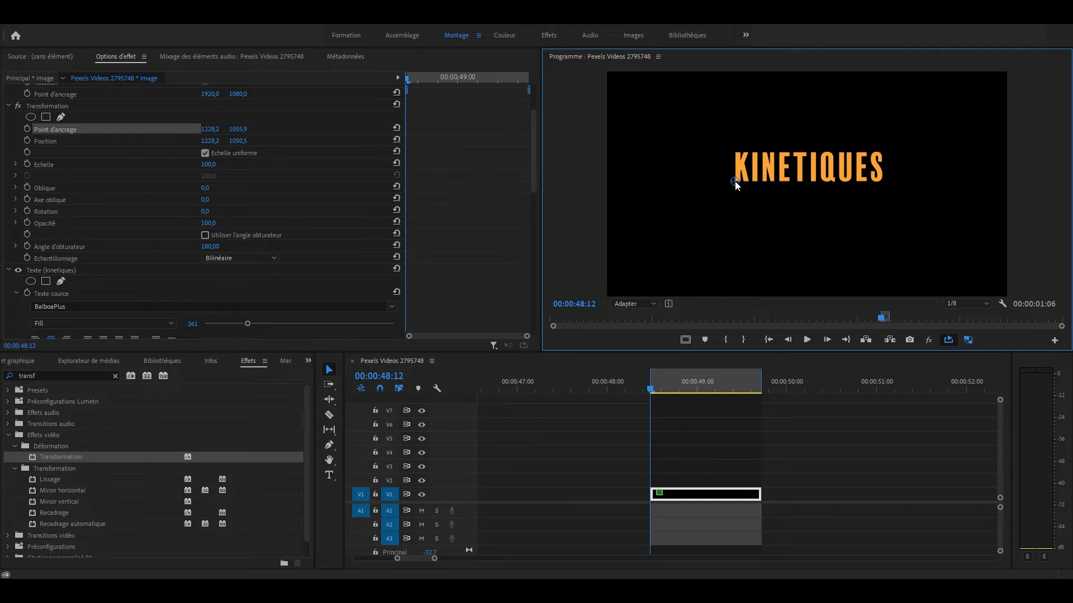
Set the KINETIQUES title's Transformation rotation to -45°
{"action": "left_click", "coordinate": [205, 211]}
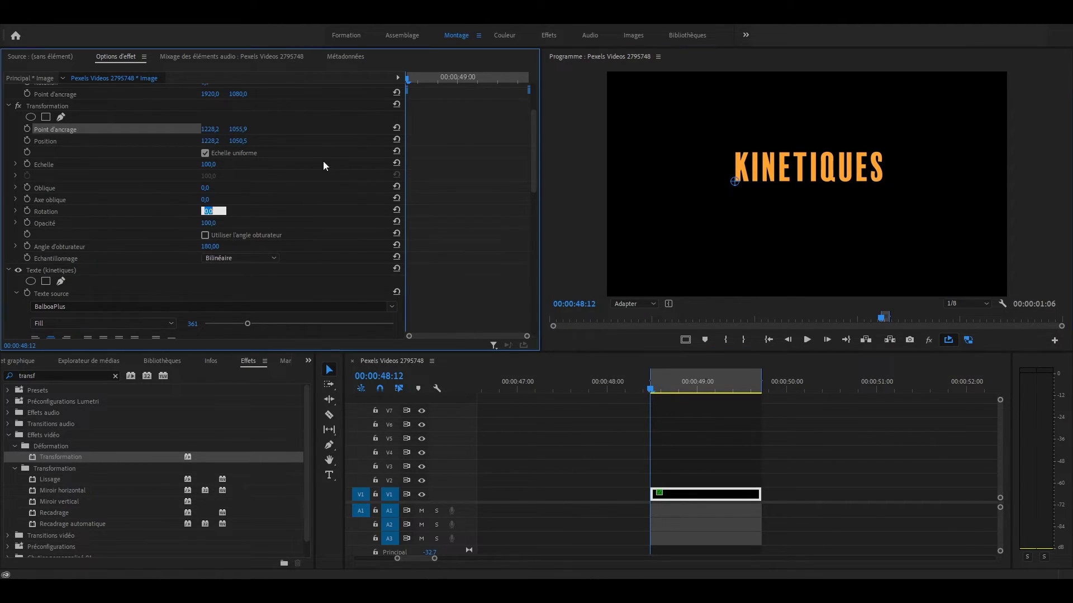
{"action": "type", "text": "-45"}
{"action": "key", "text": "Return"}
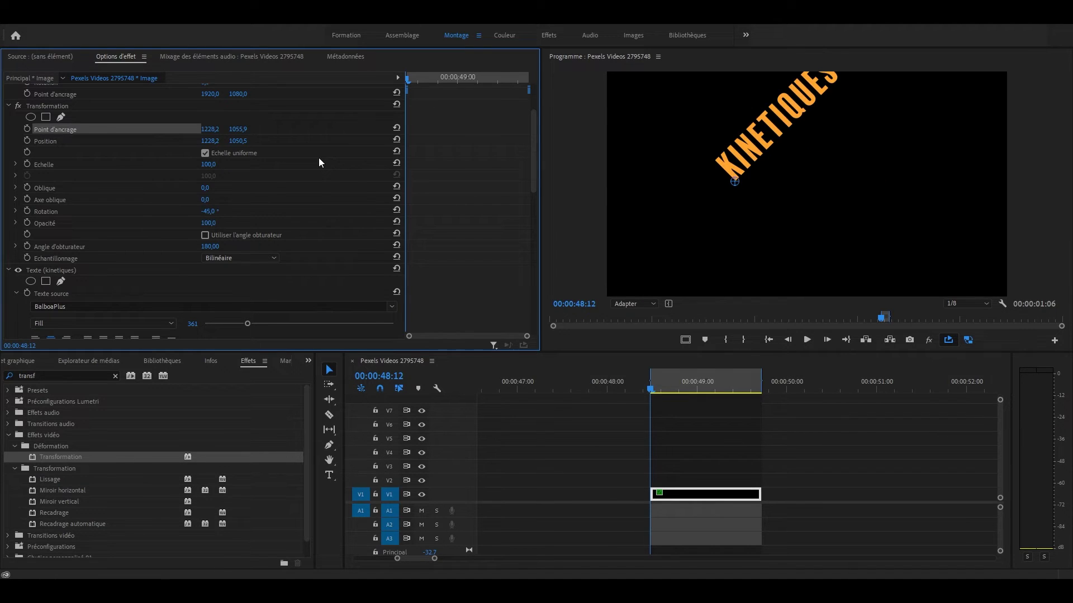
Keyframe the KINETIQUES title's vertical position from -118,5 at the clip start to 1221,5 at 00:00:48:17
{"action": "left_click", "coordinate": [28, 140]}
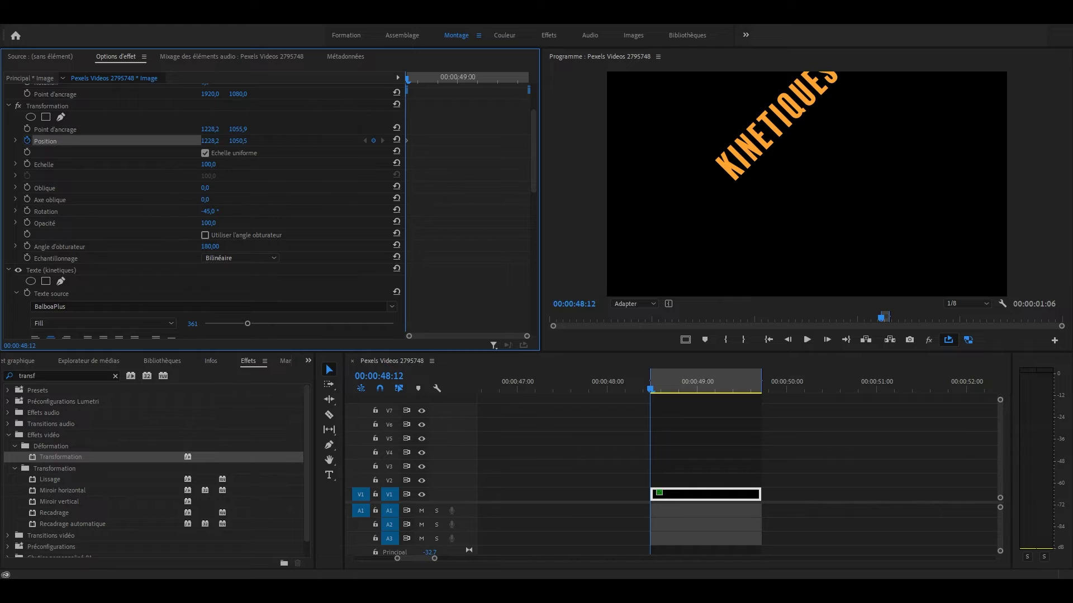
{"action": "left_click_drag", "start_coordinate": [237, 140], "coordinate": [145, 141]}
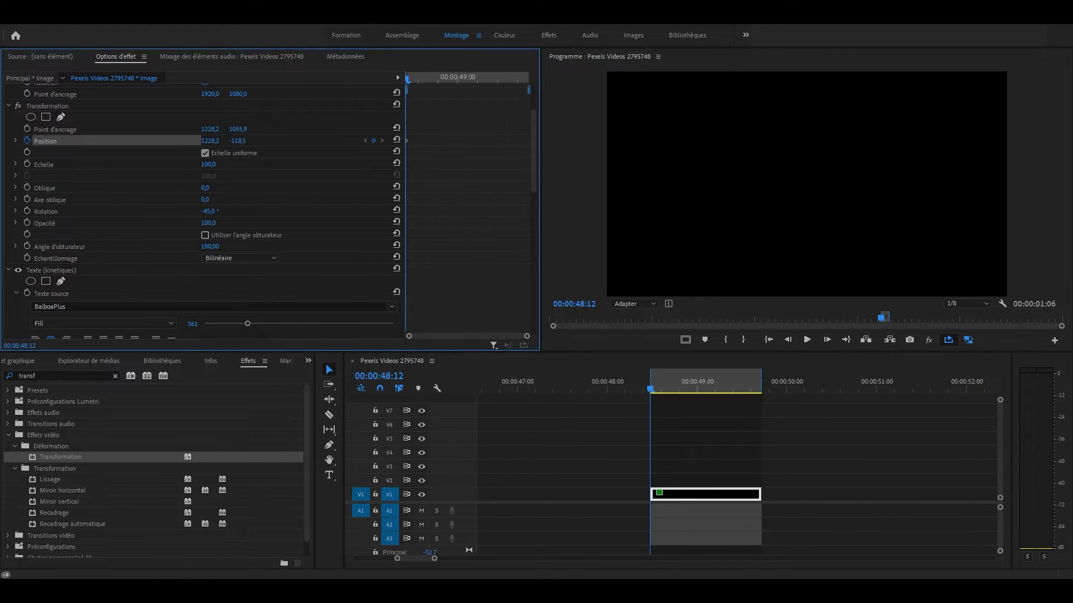
{"action": "left_click", "coordinate": [424, 79]}
{"action": "left_click_drag", "start_coordinate": [237, 141], "coordinate": [313, 140]}
{"action": "left_click", "coordinate": [16, 140]}
{"action": "key", "text": "Left"}
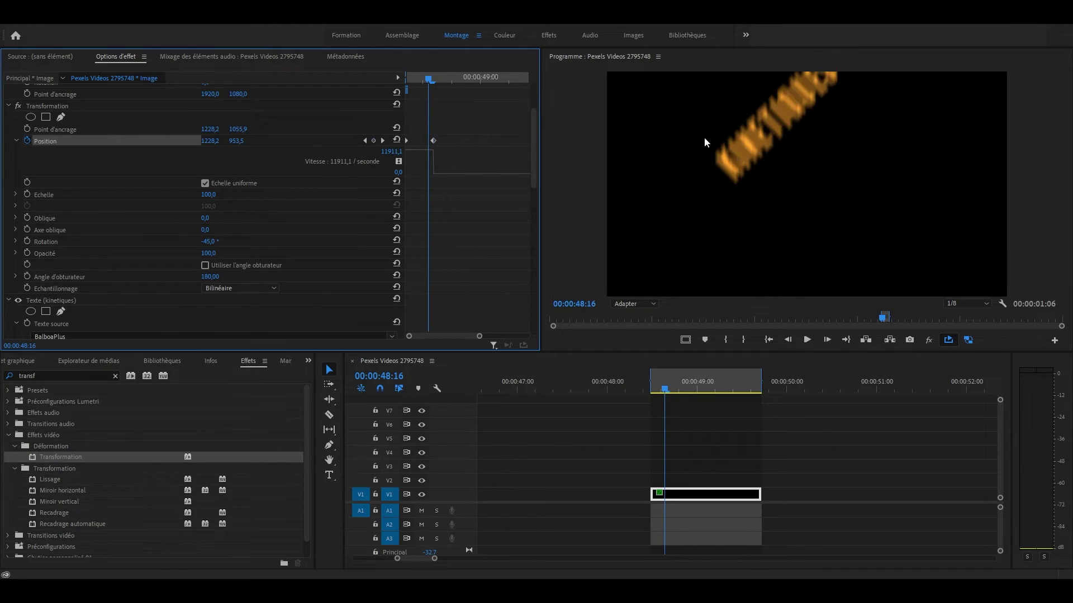
{"action": "key", "text": "Right"}
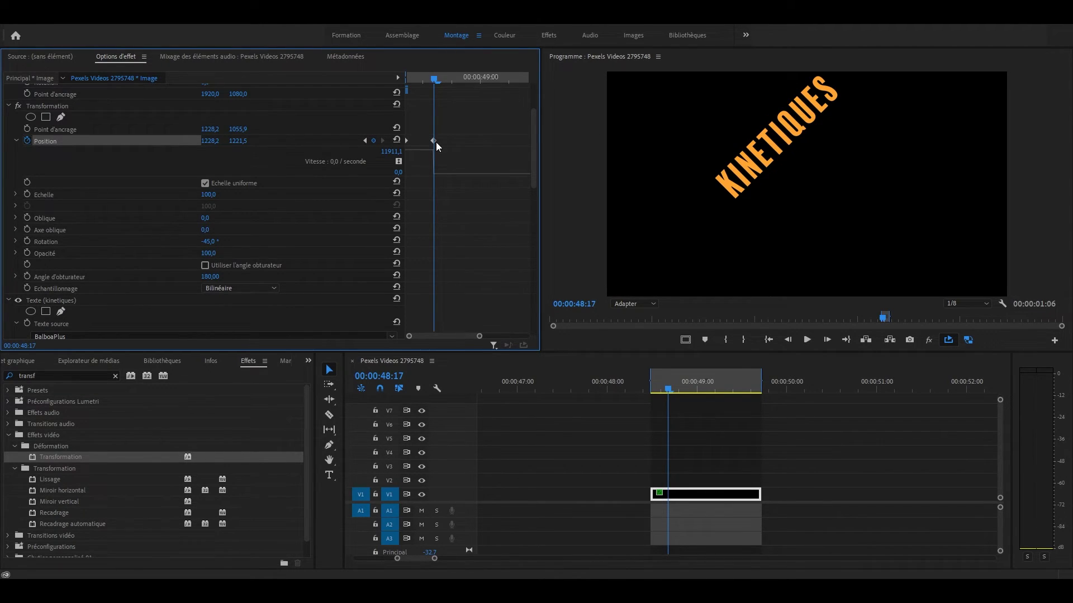
Keyframe the KINETIQUES title's rotation from -45° at 00:00:48:18 to 0° at 00:00:48:24
{"action": "key", "text": "Right"}
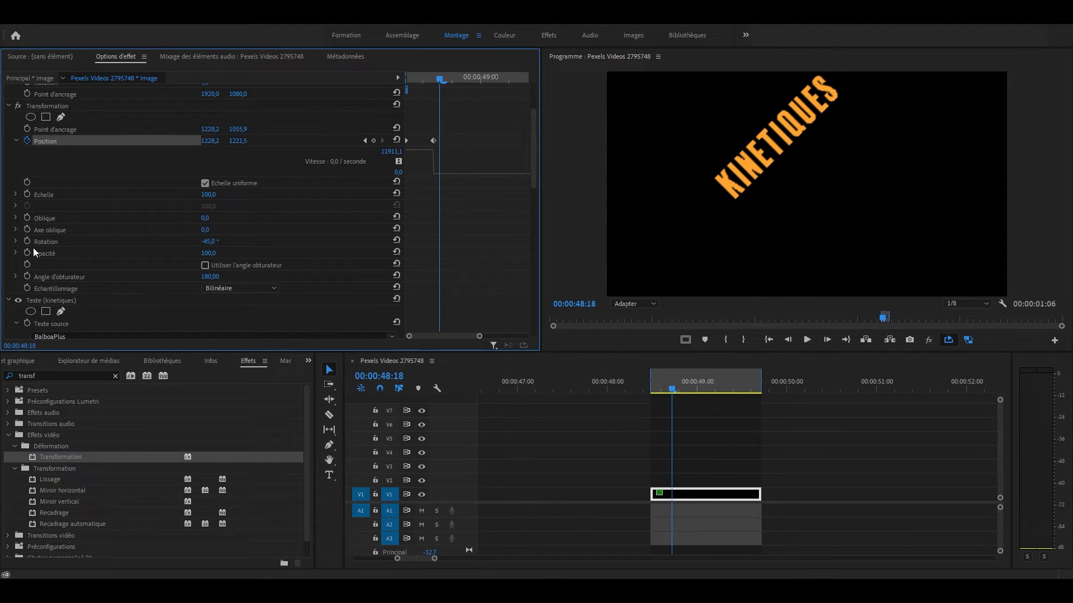
{"action": "left_click", "coordinate": [27, 240]}
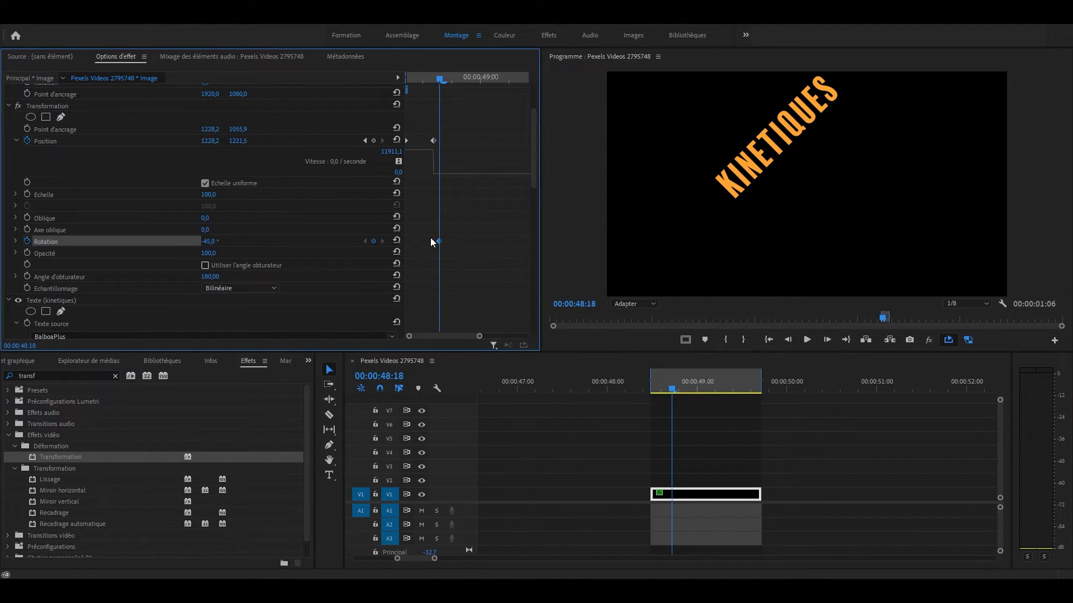
{"action": "left_click", "coordinate": [477, 197]}
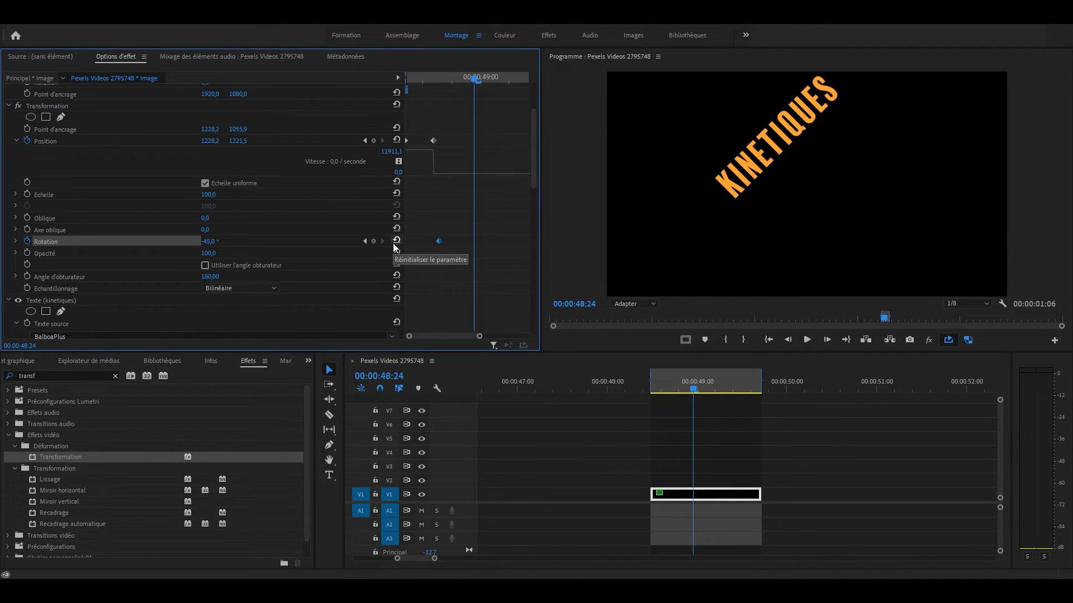
{"action": "left_click", "coordinate": [396, 241]}
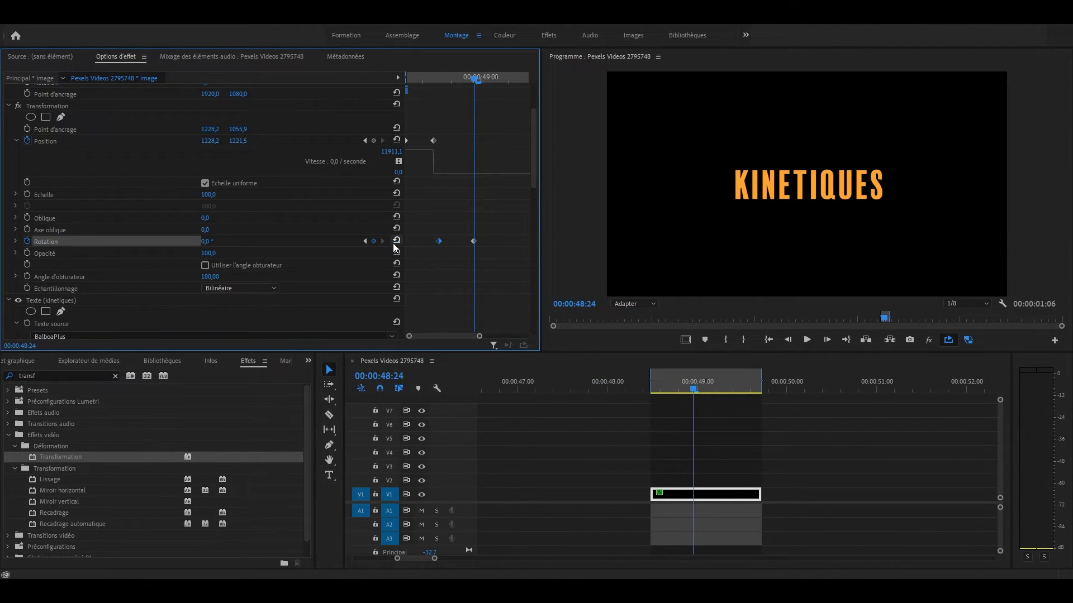
Ease the first rotation keyframe of the KINETIQUES title in the velocity graph and play back the animation
{"action": "left_click", "coordinate": [15, 242]}
{"action": "scroll", "coordinate": [482, 338], "scroll_direction": "up", "scroll_amount": 2}
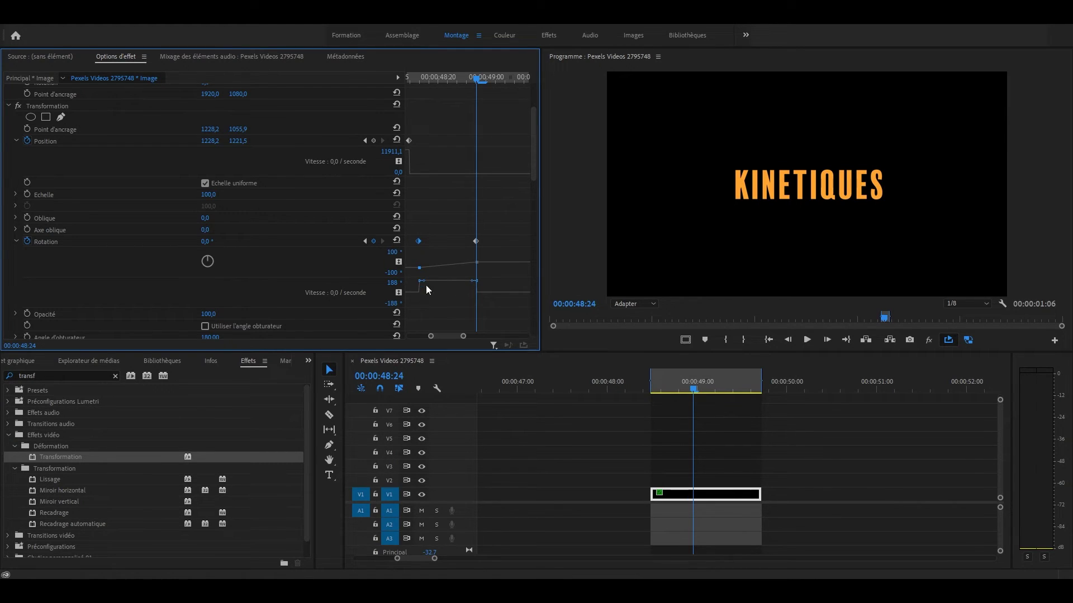
{"action": "left_click_drag", "start_coordinate": [424, 286], "coordinate": [445, 295]}
{"action": "left_click", "coordinate": [641, 387]}
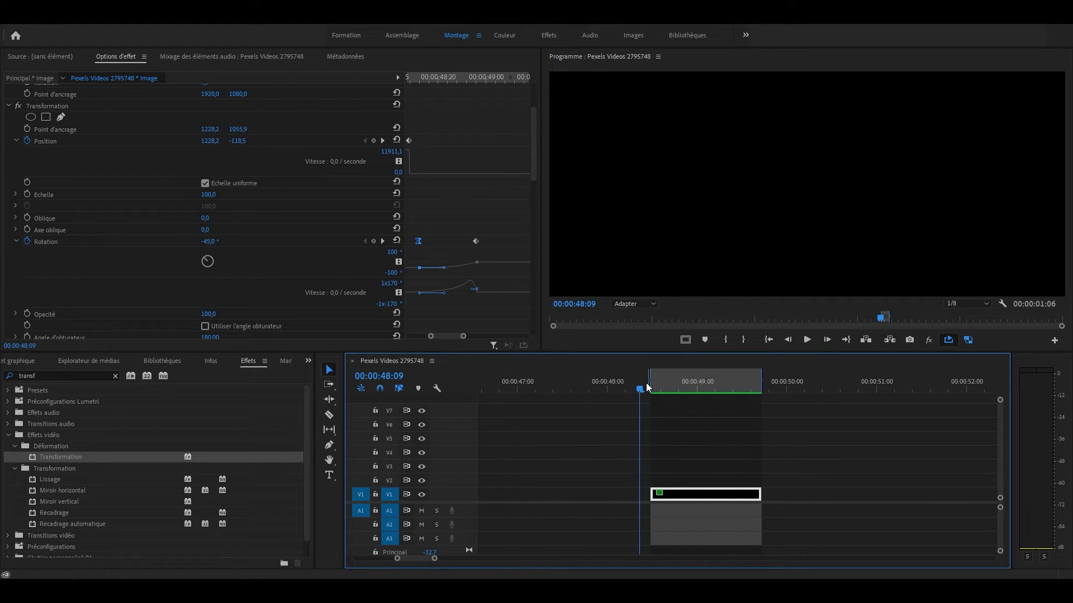
{"action": "key", "text": "space"}
{"action": "key", "text": "space"}
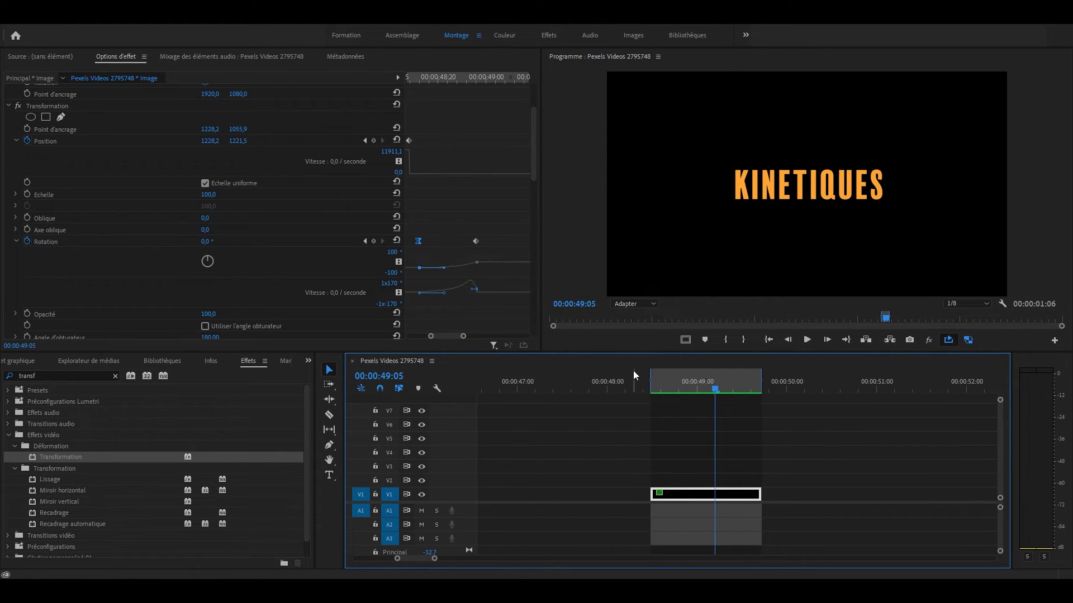
Add a KINETIQUES position keyframe at 00:00:48:24, and set the horizontal position to 1266,2 at 00:00:49:08
{"action": "left_click", "coordinate": [491, 280]}
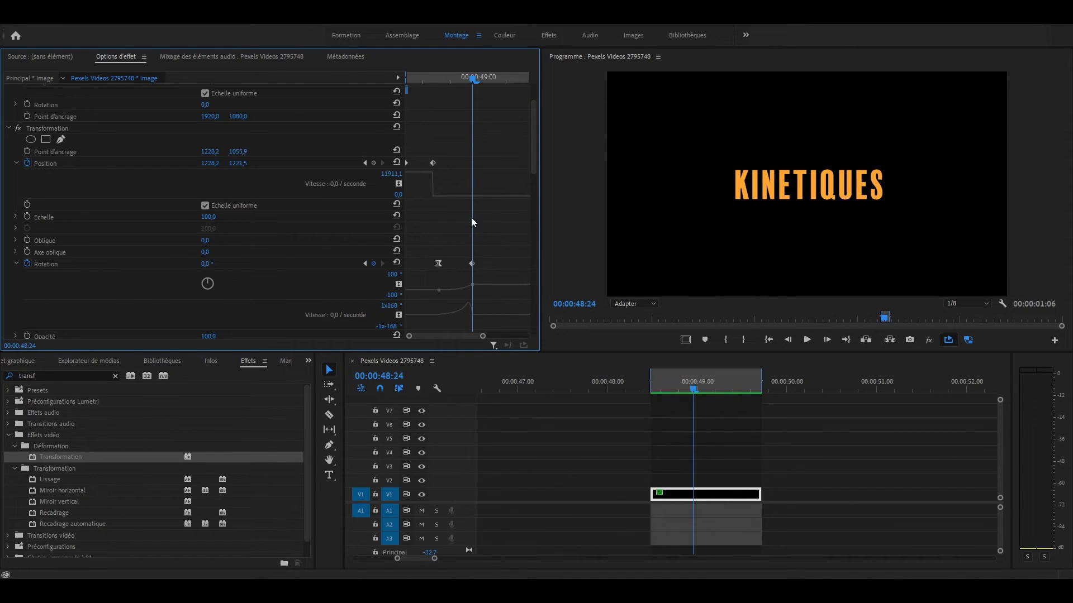
{"action": "left_click", "coordinate": [89, 163]}
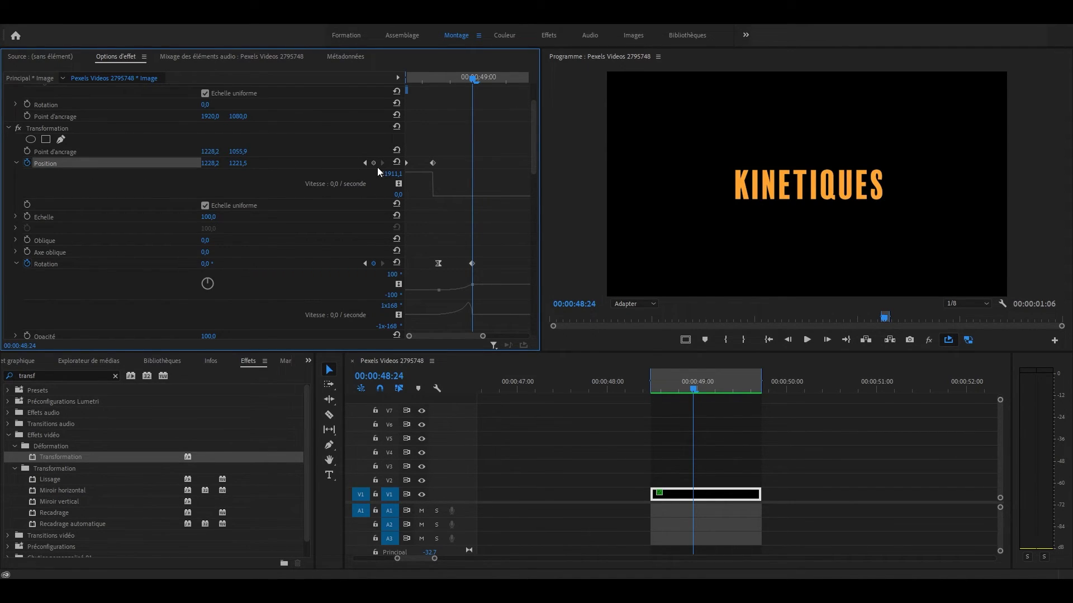
{"action": "left_click", "coordinate": [374, 163]}
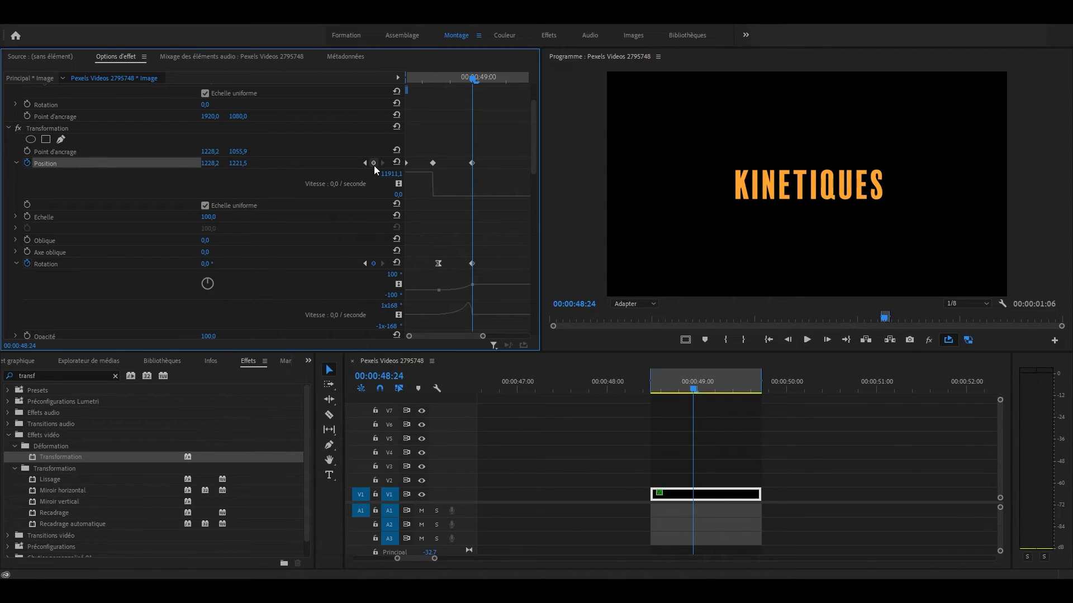
{"action": "left_click_drag", "start_coordinate": [474, 78], "coordinate": [513, 81]}
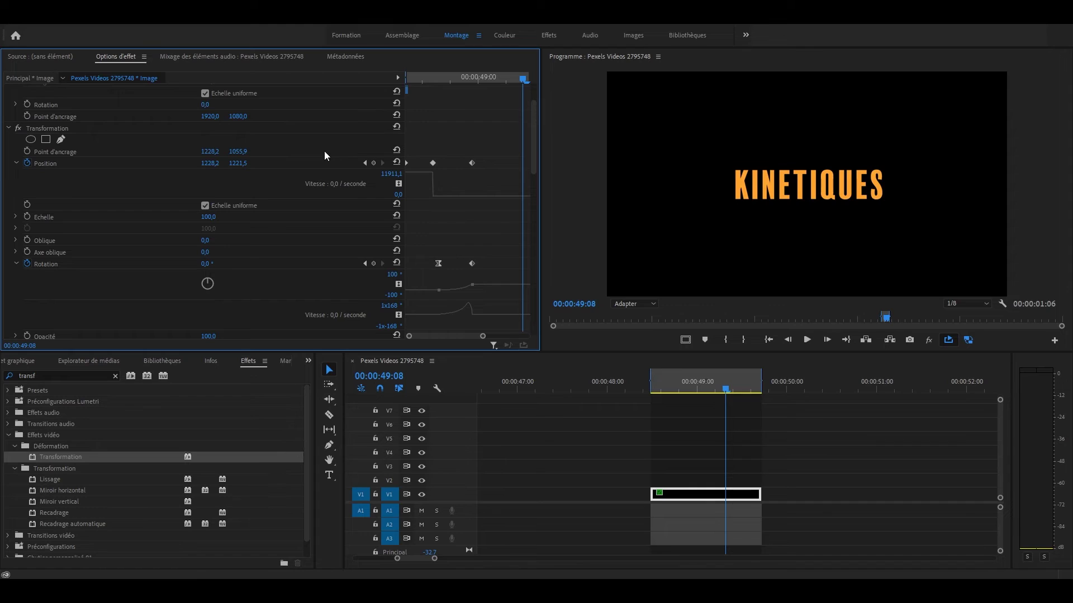
{"action": "left_click_drag", "start_coordinate": [207, 163], "coordinate": [213, 164]}
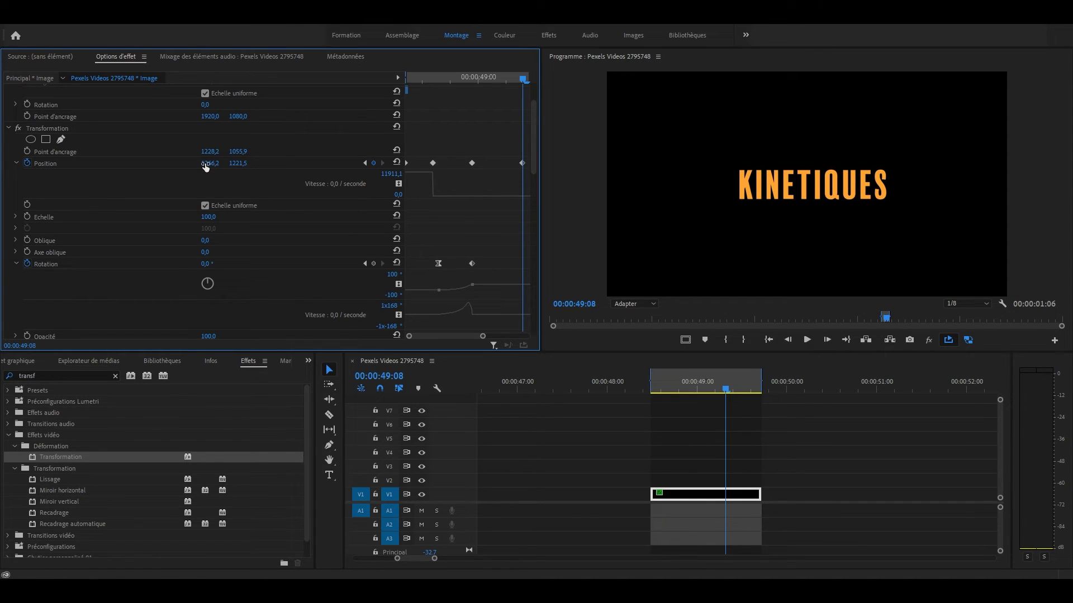
Ease the last position keyframe of the KINETIQUES title in the velocity graph and play back the assembled kinetic title sequence
{"action": "scroll", "coordinate": [462, 315], "scroll_direction": "up", "scroll_amount": 2}
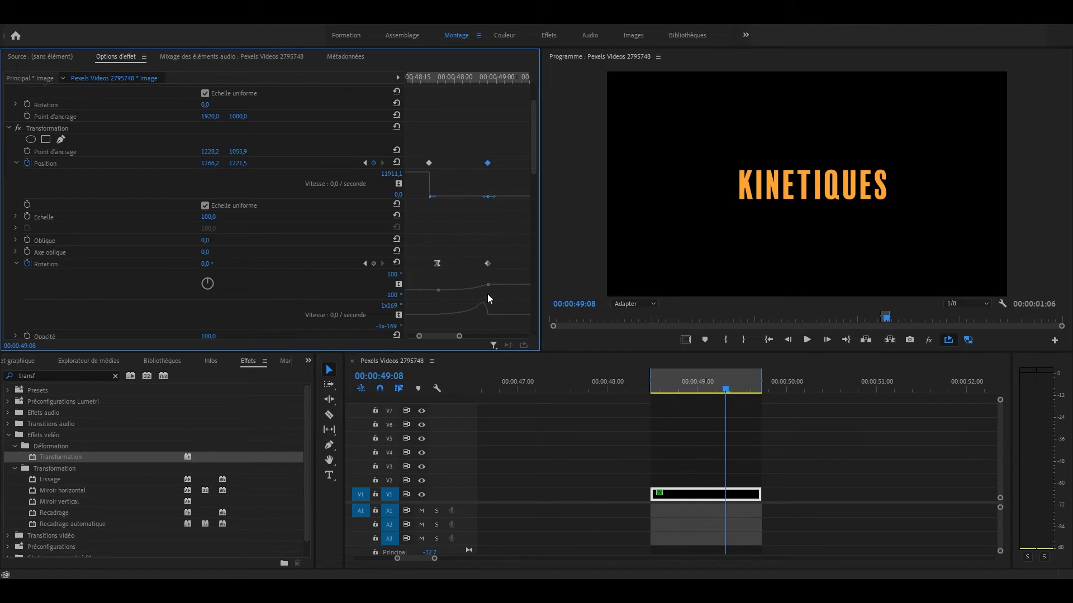
{"action": "left_click_drag", "start_coordinate": [439, 336], "coordinate": [468, 336]}
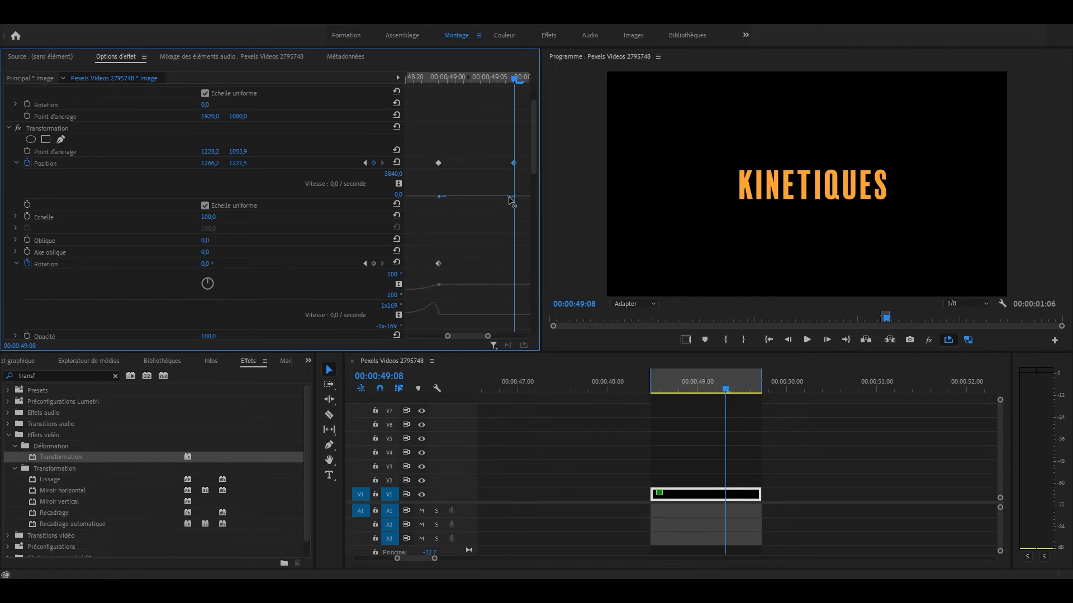
{"action": "key", "text": "space"}
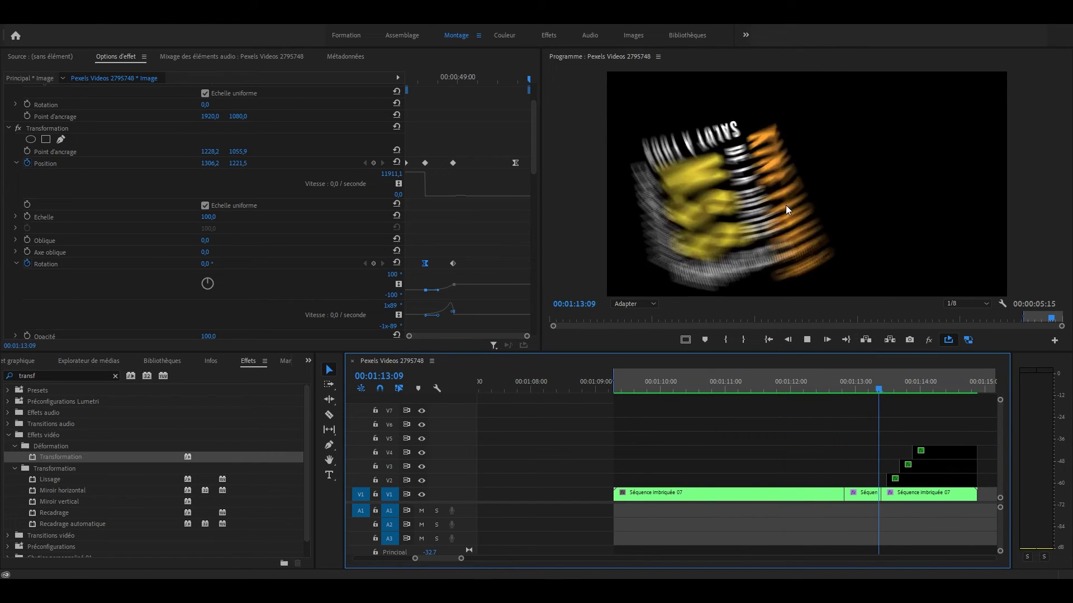
{"action": "key", "text": "space"}
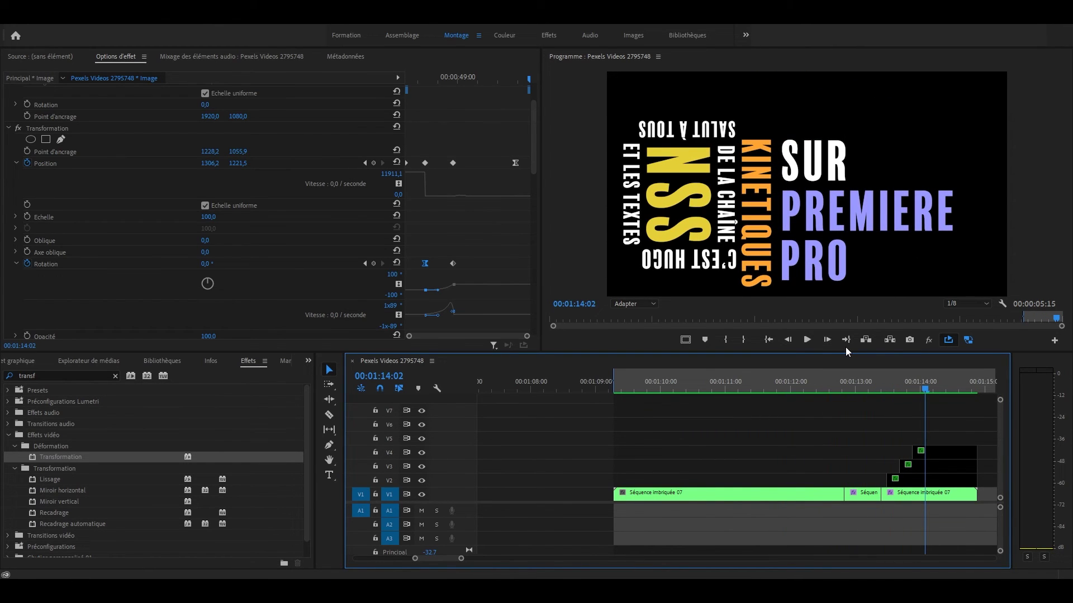